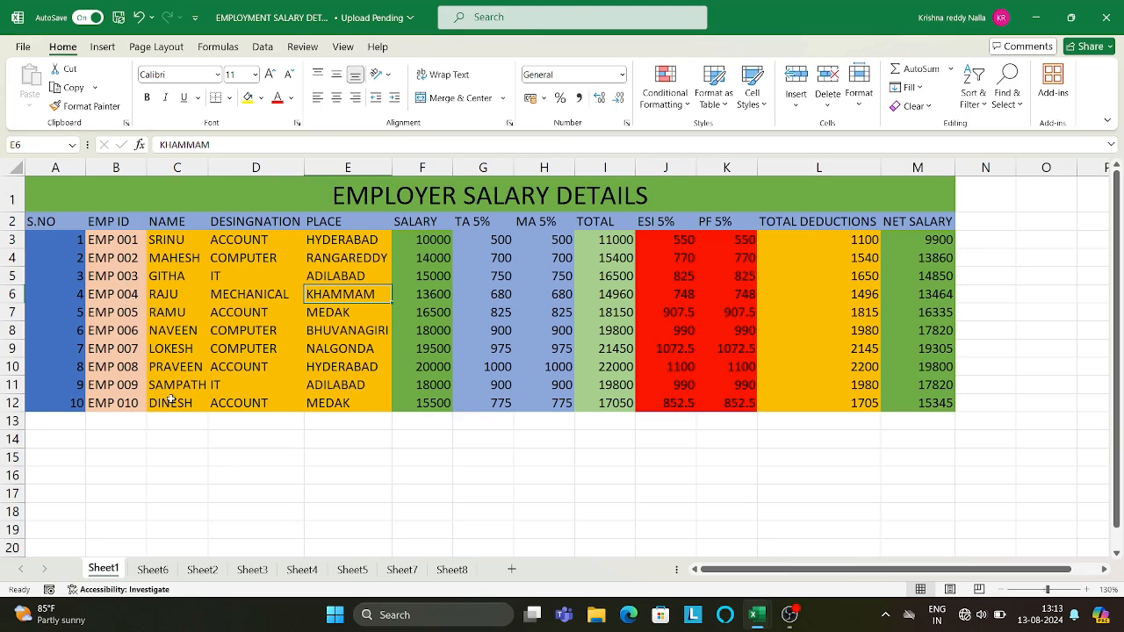
# Open Sheet6 and look over the salary slip layout in A2:E14
pyautogui.click(156, 570)
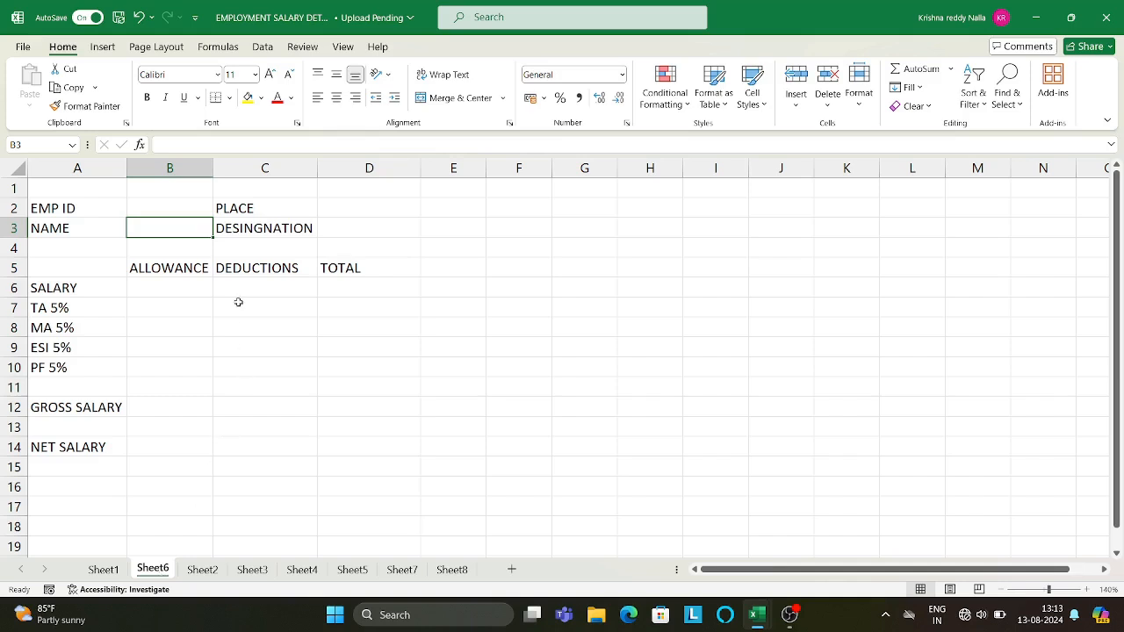
pyautogui.moveTo(62, 213); pyautogui.dragTo(462, 445)
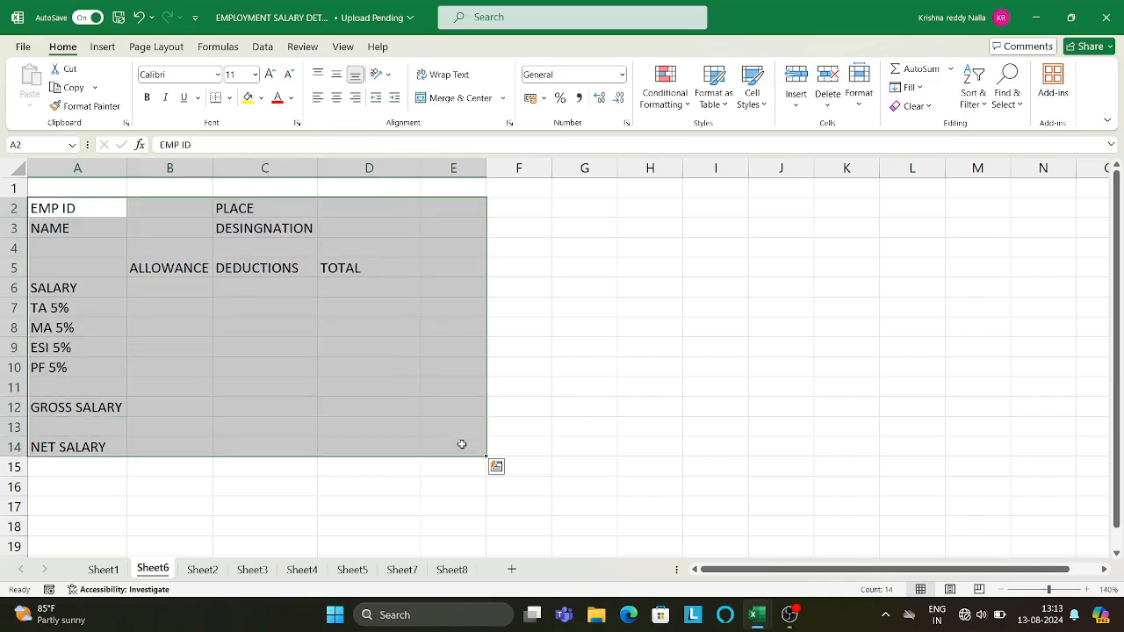
pyautogui.click(477, 383)
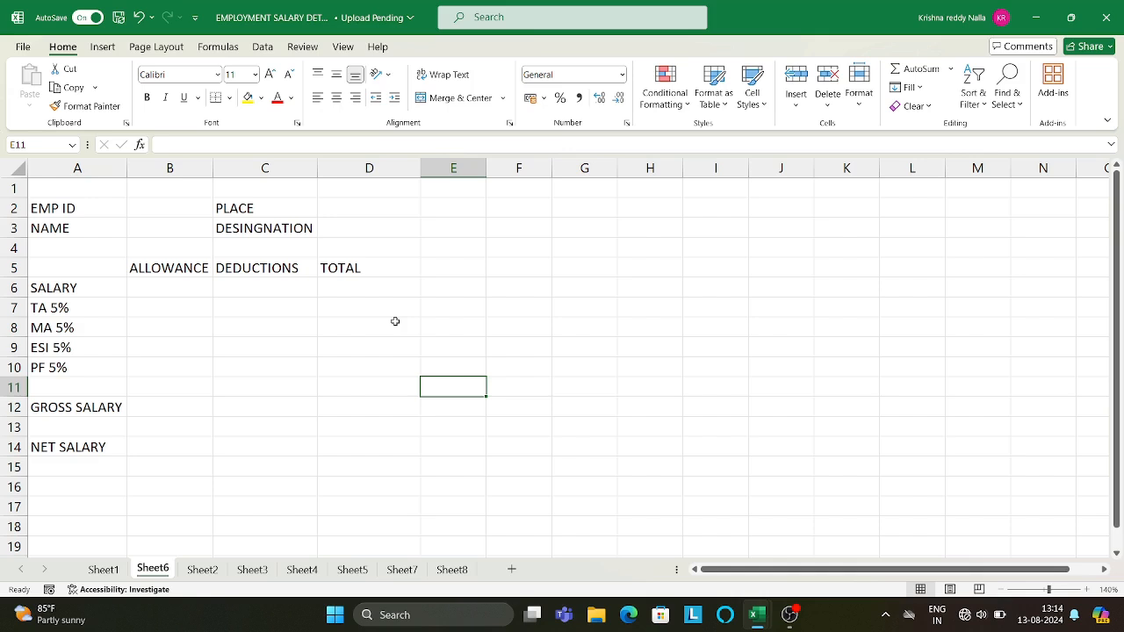
# Enter =VLOOKUP(B2,ESD,2,FALSE) in B3 to retrieve the employee's name from the EMP ID
pyautogui.click(174, 230)
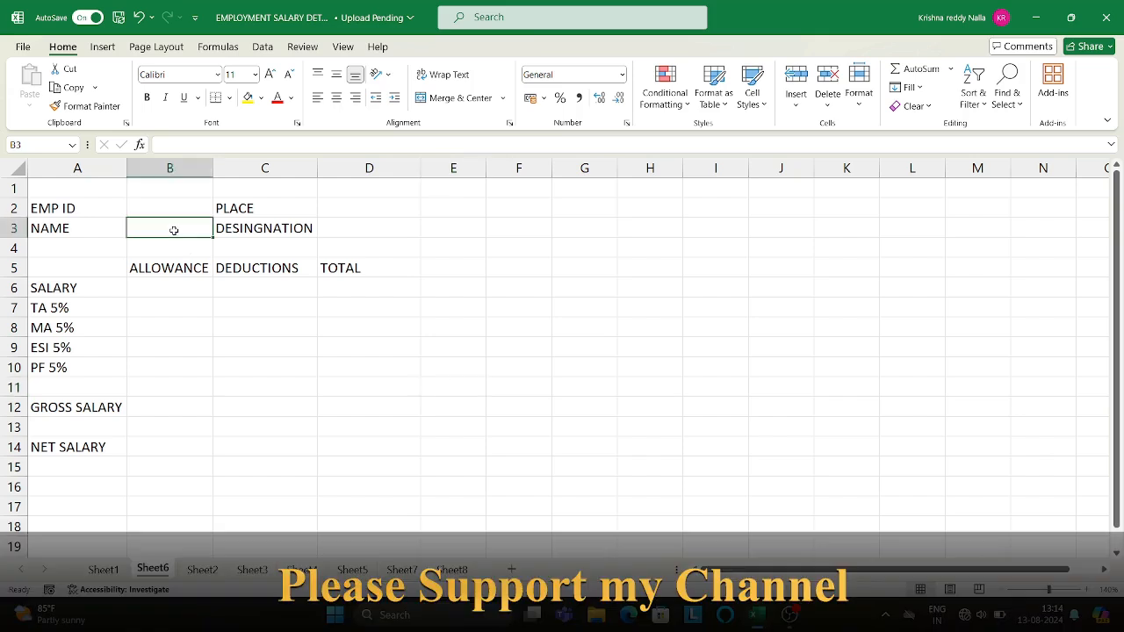
pyautogui.write('=')
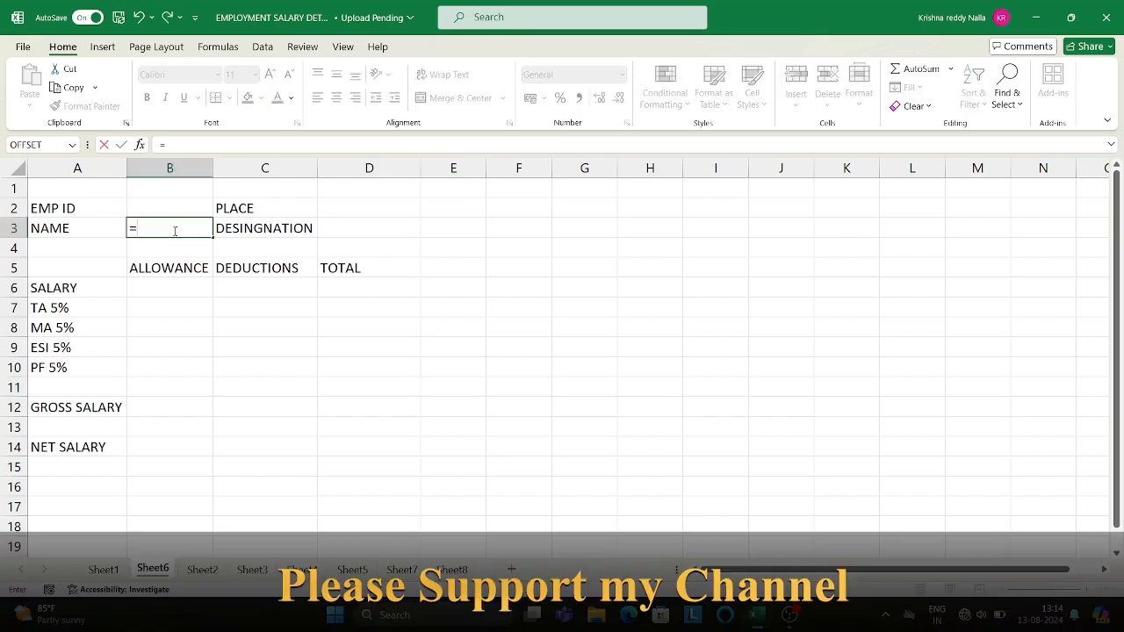
pyautogui.write('VL')
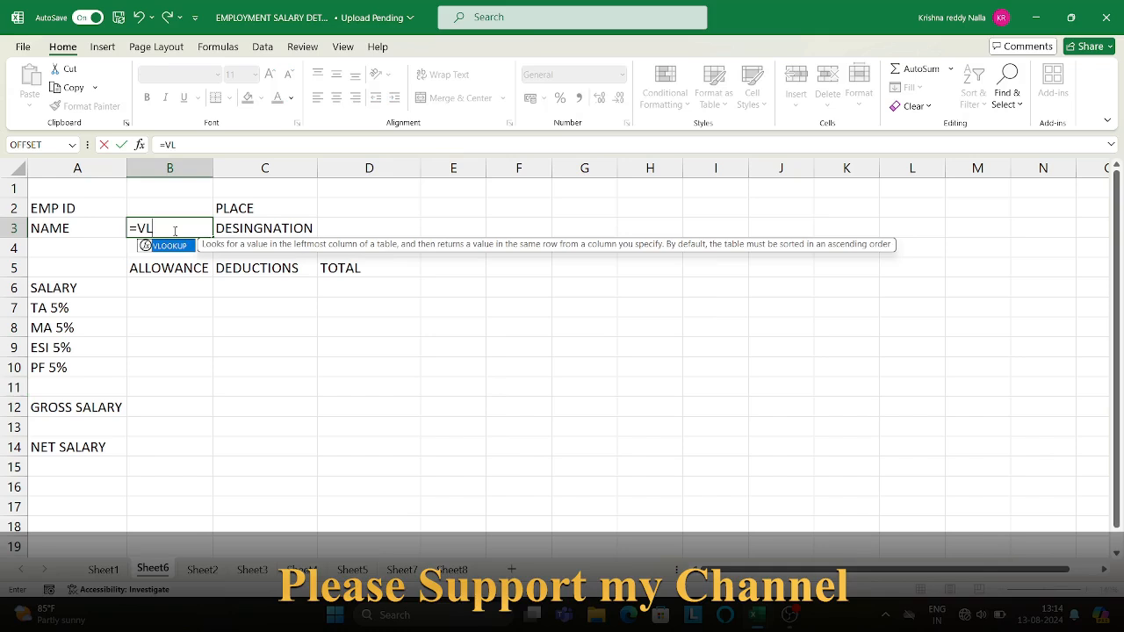
pyautogui.press('Tab')
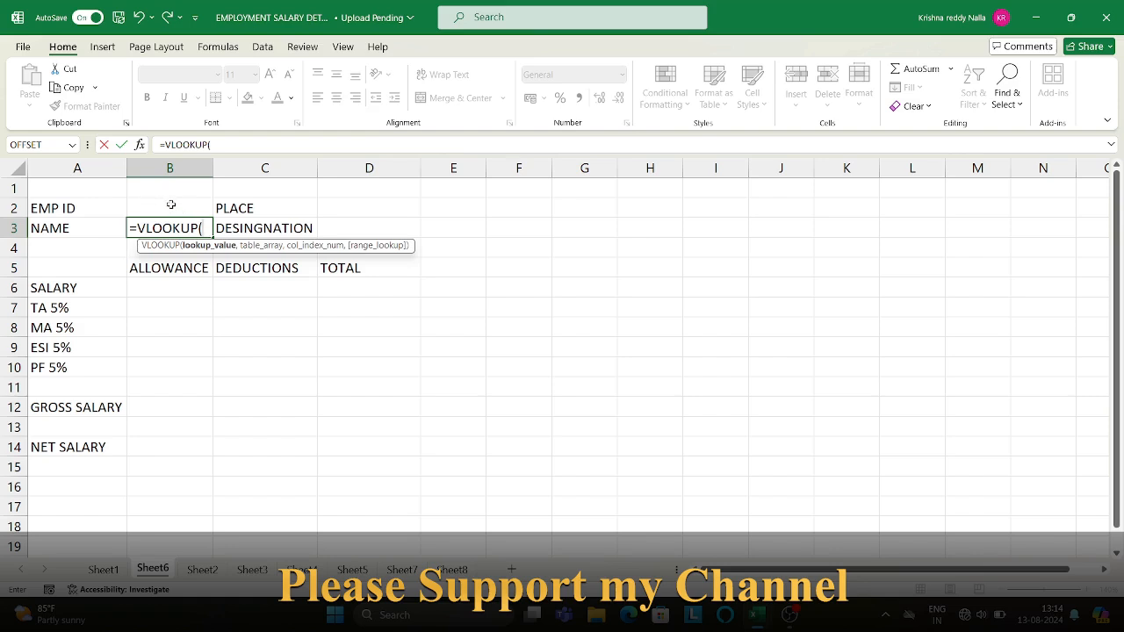
pyautogui.click(171, 205)
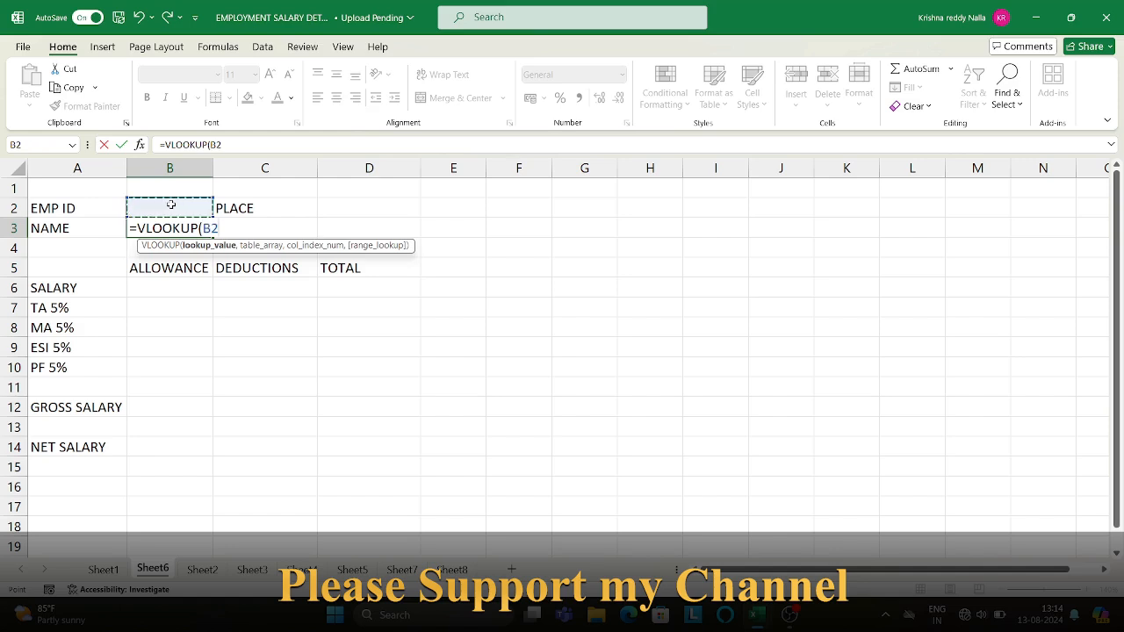
pyautogui.write(',')
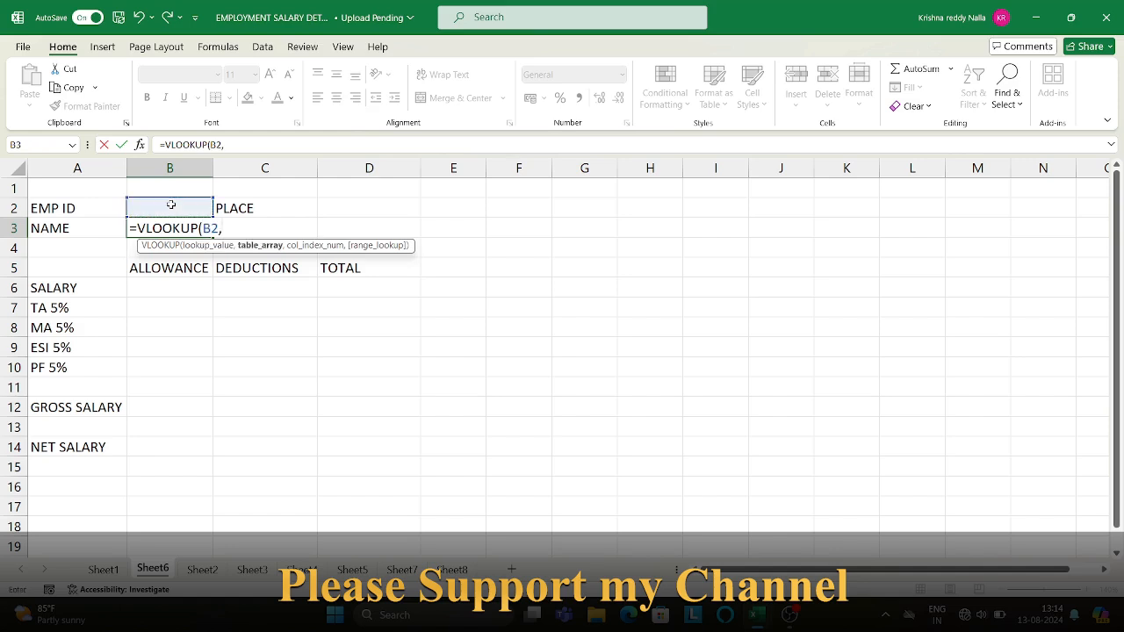
pyautogui.write('ES')
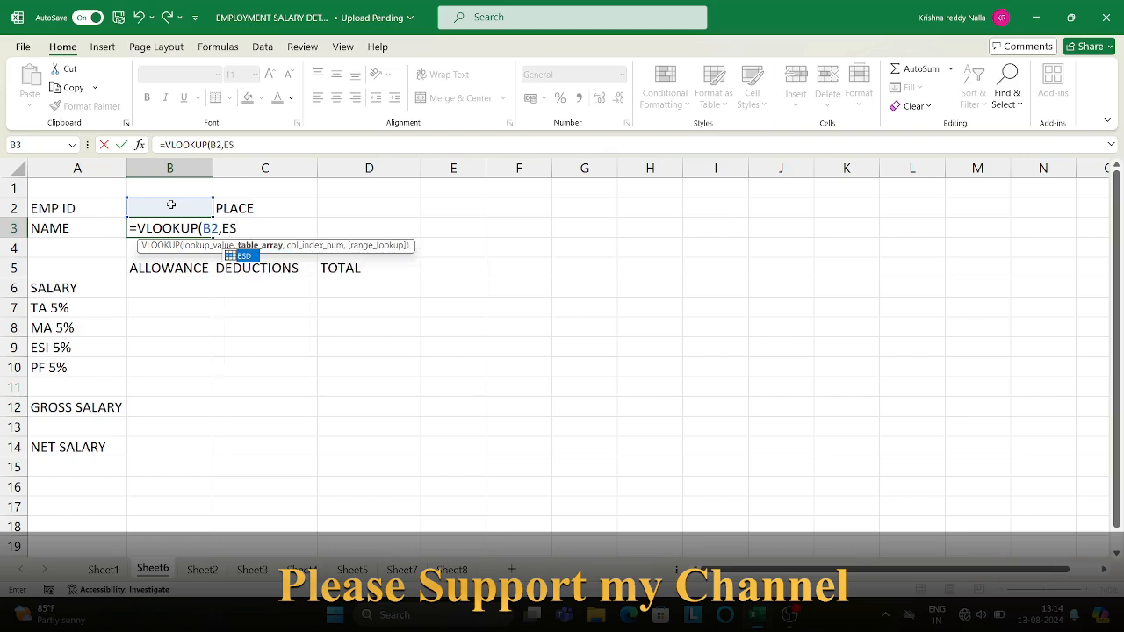
pyautogui.press('Tab')
pyautogui.write(',')
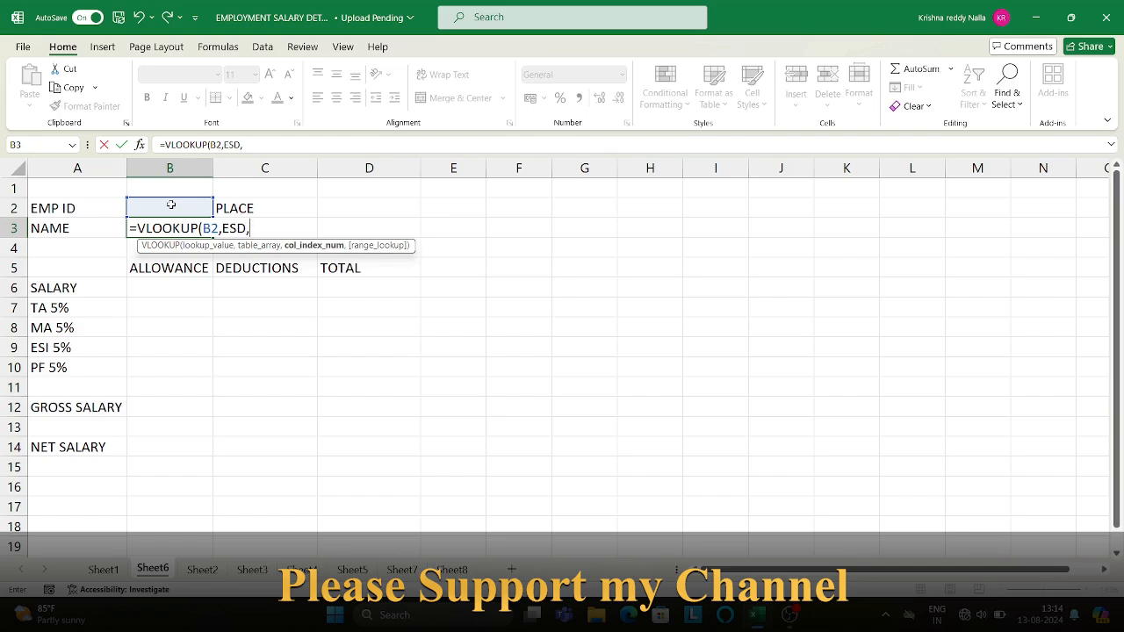
pyautogui.write('2,')
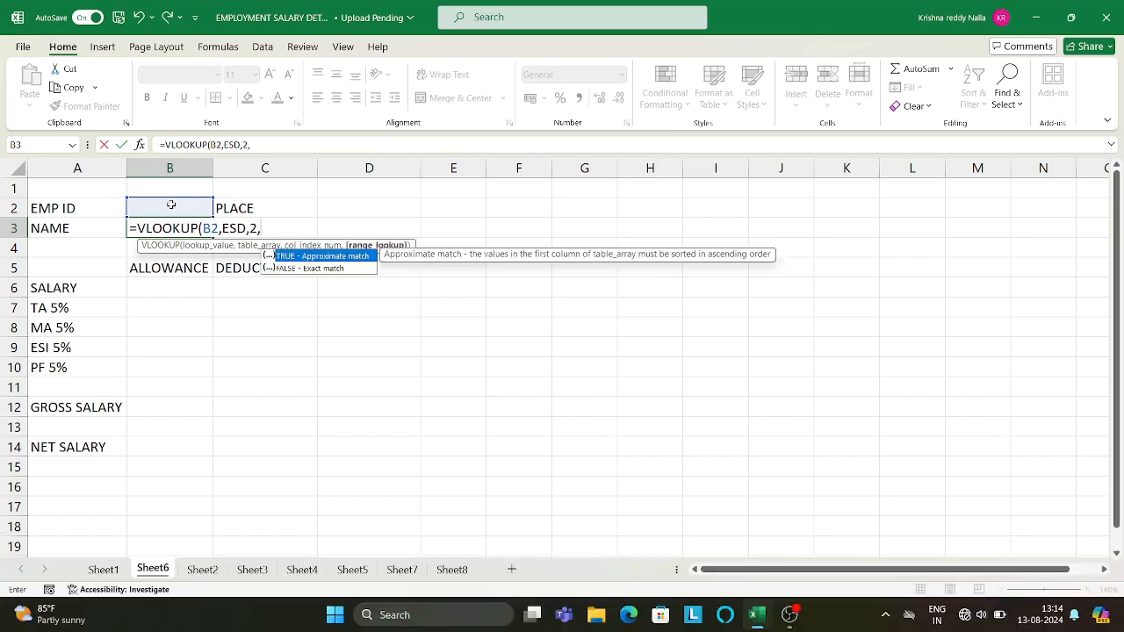
pyautogui.press('Down')
pyautogui.press('Tab')
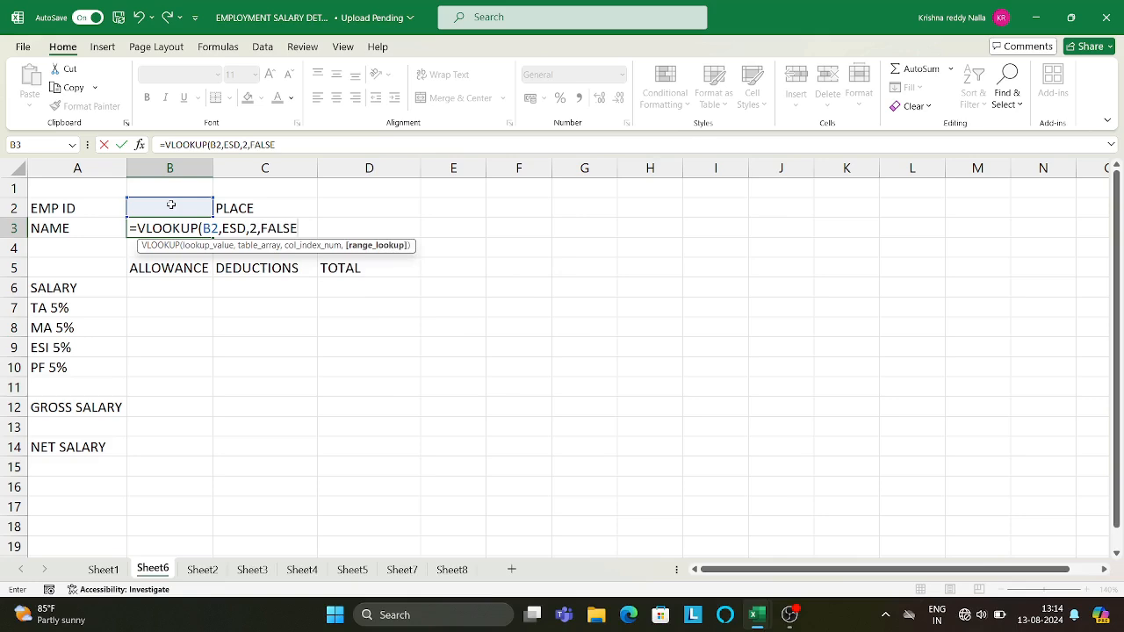
pyautogui.press('Return')
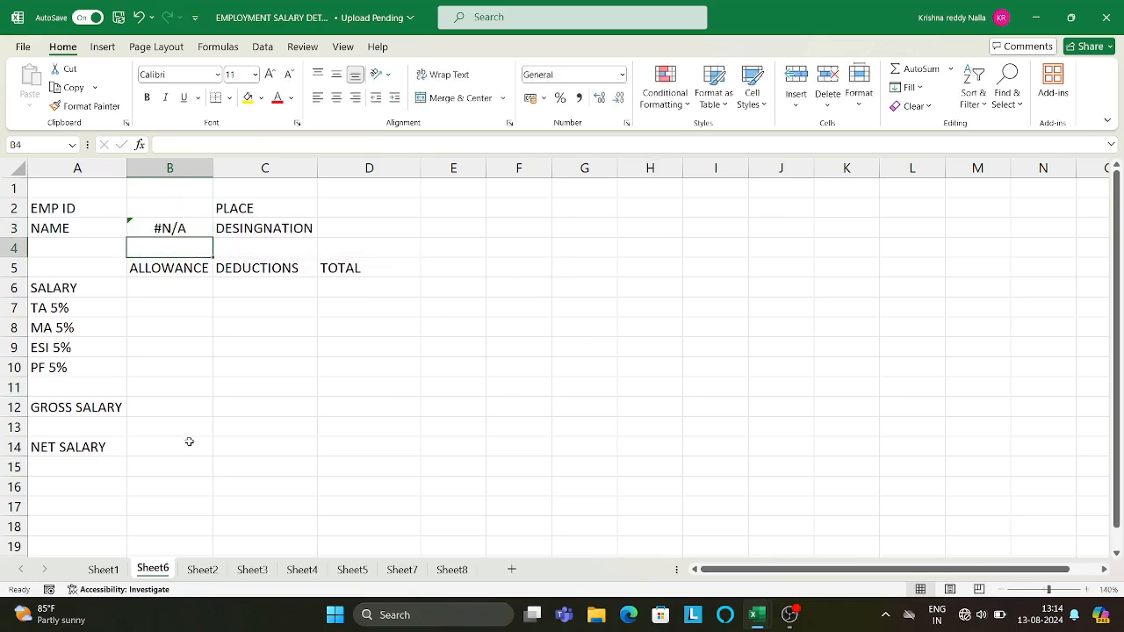
# Review the employee salary table on Sheet1, then return to the name lookup formula in B3 of Sheet6
pyautogui.click(103, 573)
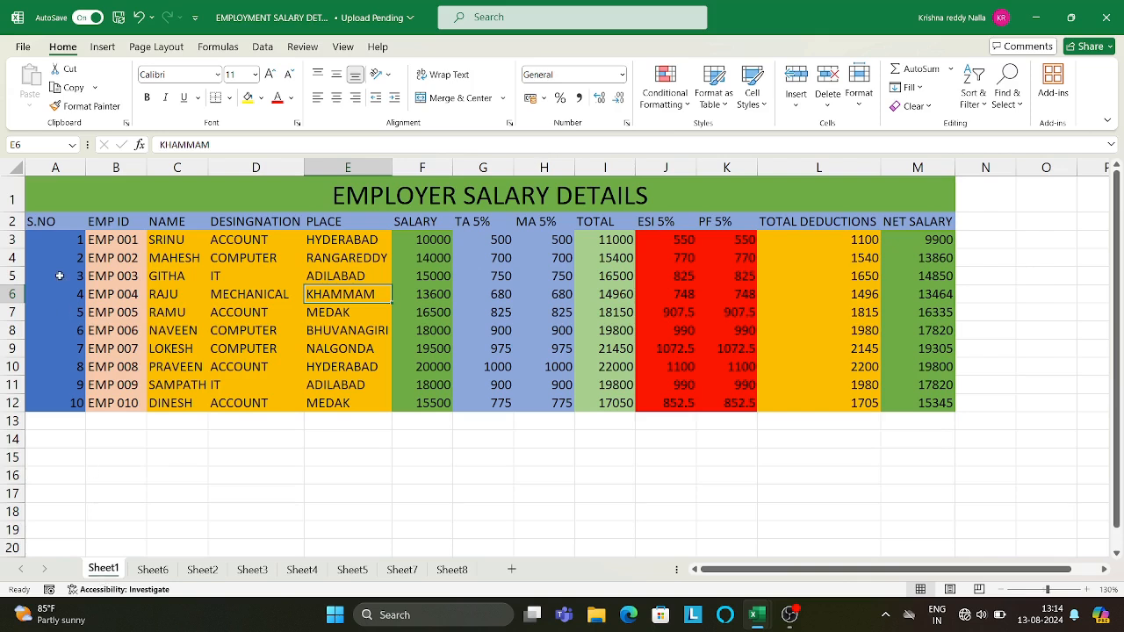
pyautogui.moveTo(99, 222); pyautogui.dragTo(840, 370)
pyautogui.click(349, 278)
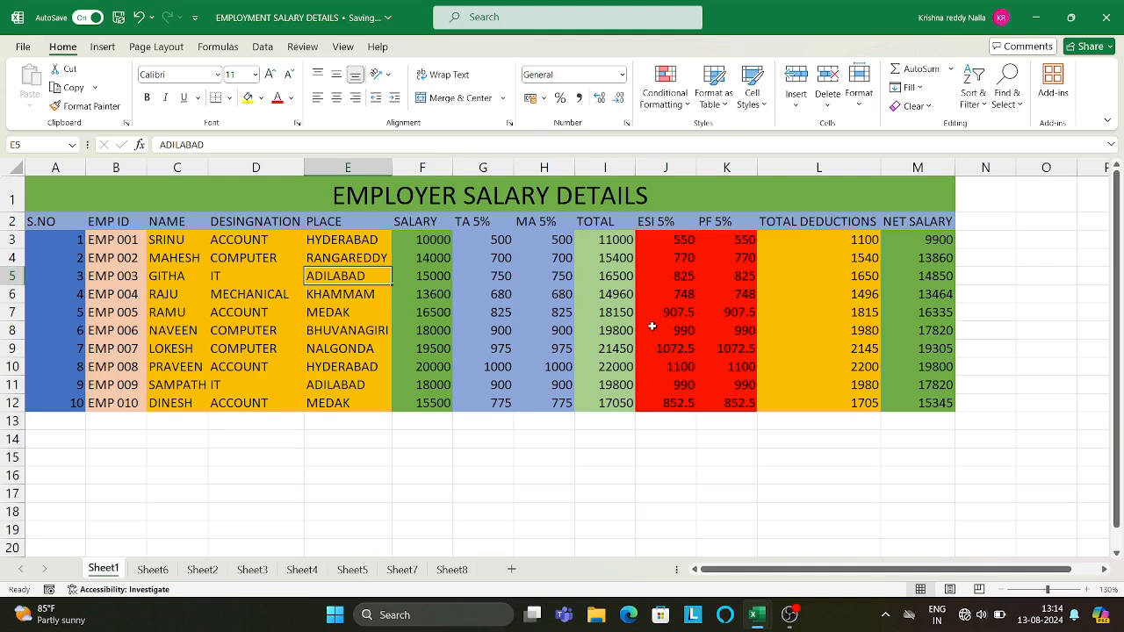
pyautogui.click(153, 570)
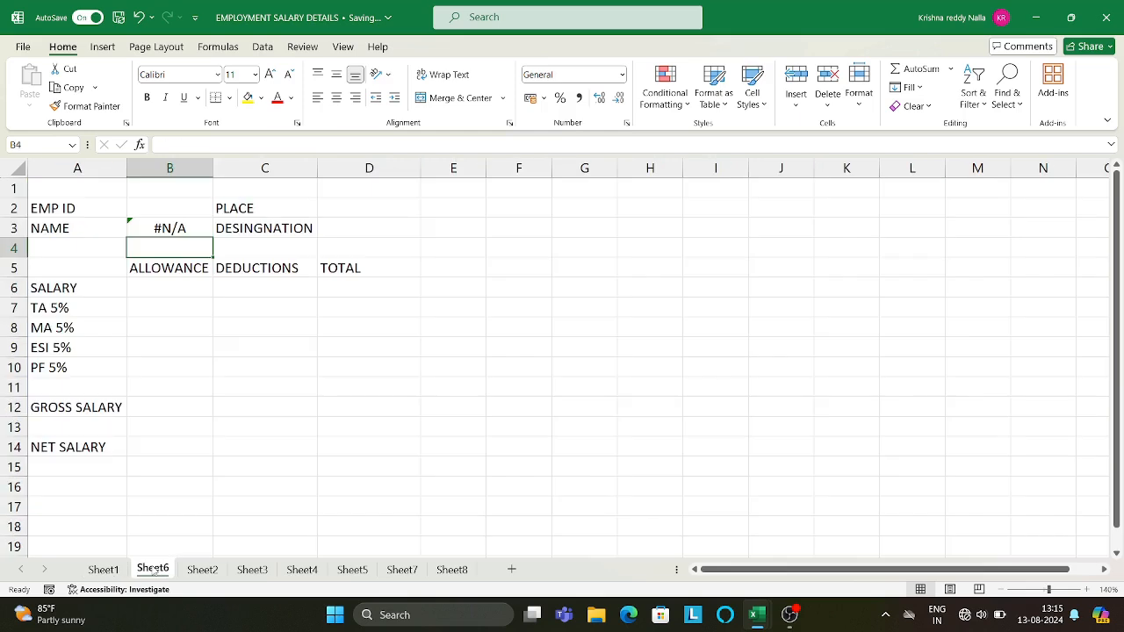
pyautogui.click(174, 228)
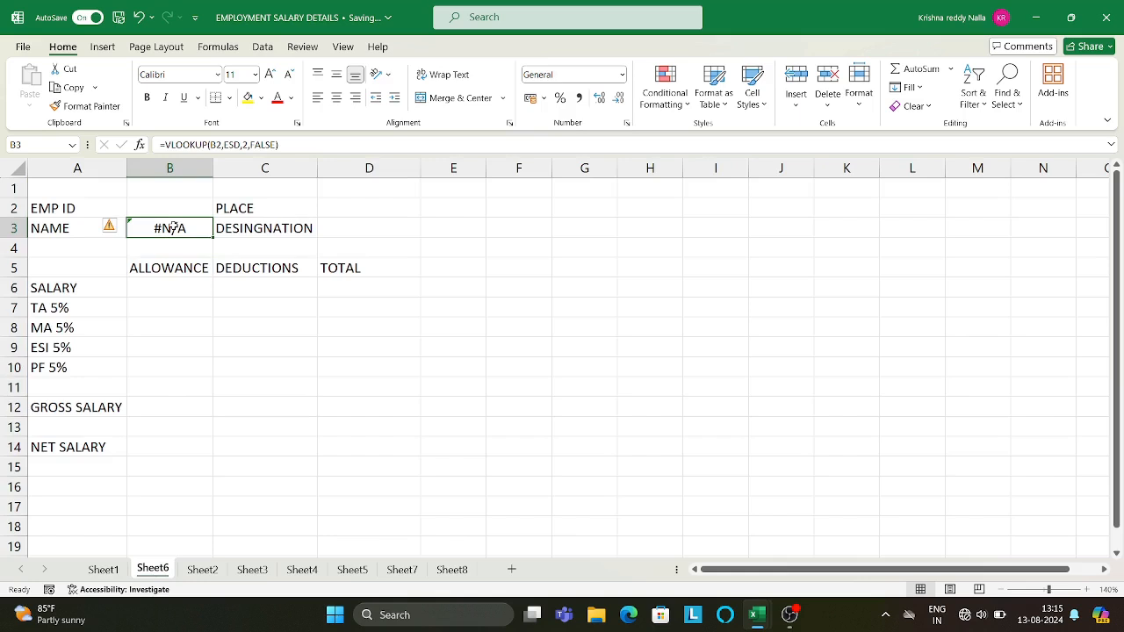
# Enter =VLOOKUP(B2,ESD,4,FALSE) in D2 to retrieve the employee's place from the EMP ID
pyautogui.click(338, 209)
pyautogui.write('=')
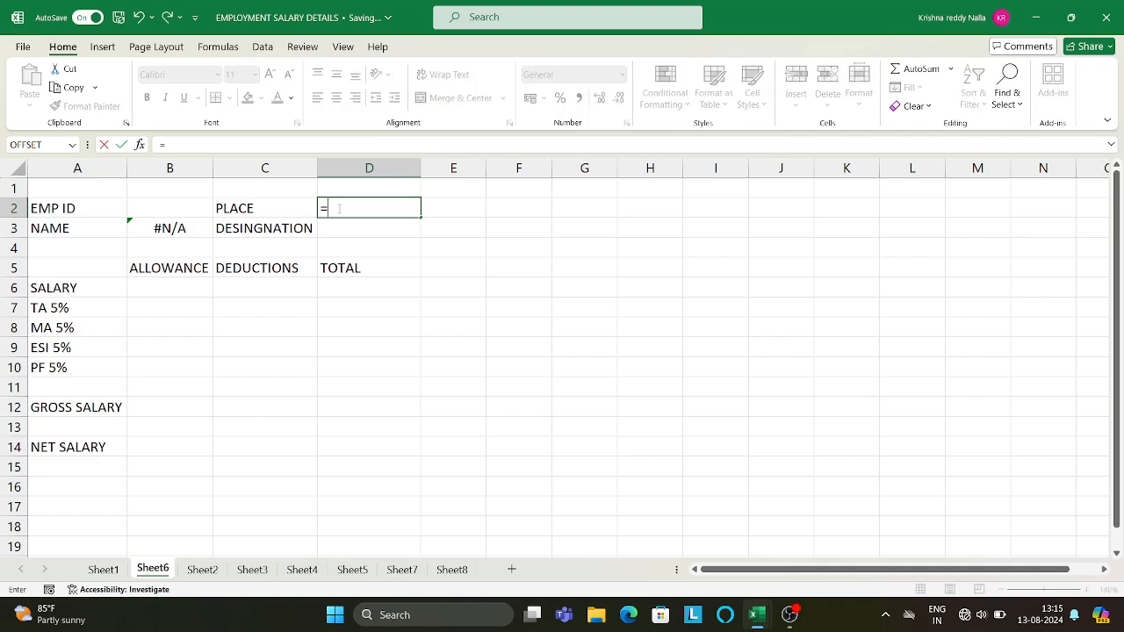
pyautogui.write('VL')
pyautogui.press('Tab')
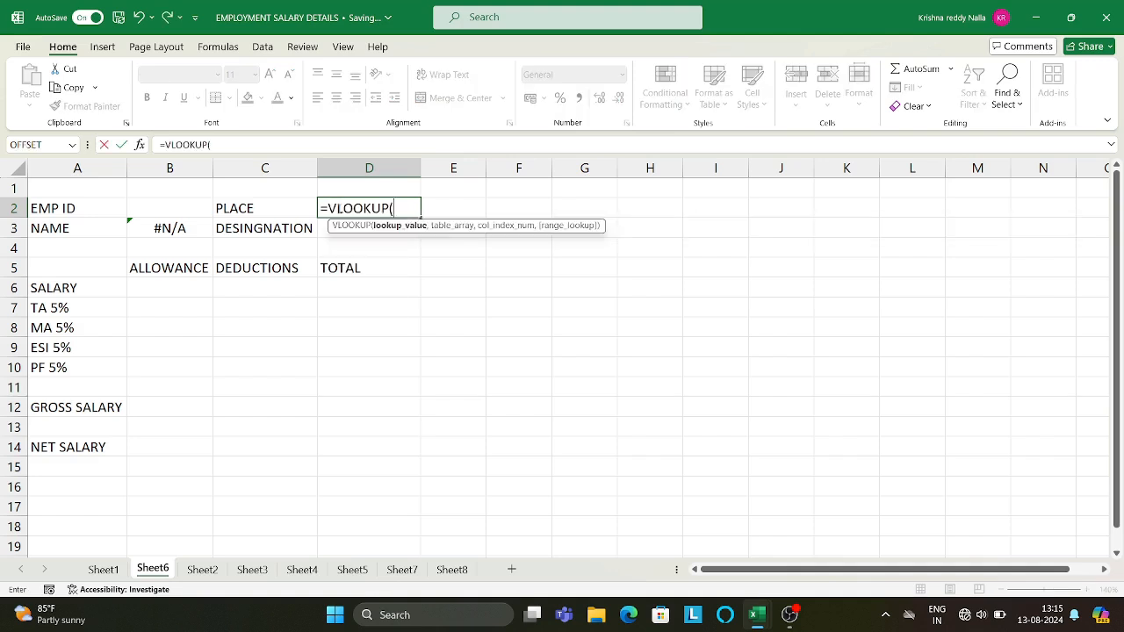
pyautogui.click(162, 215)
pyautogui.write(',ES')
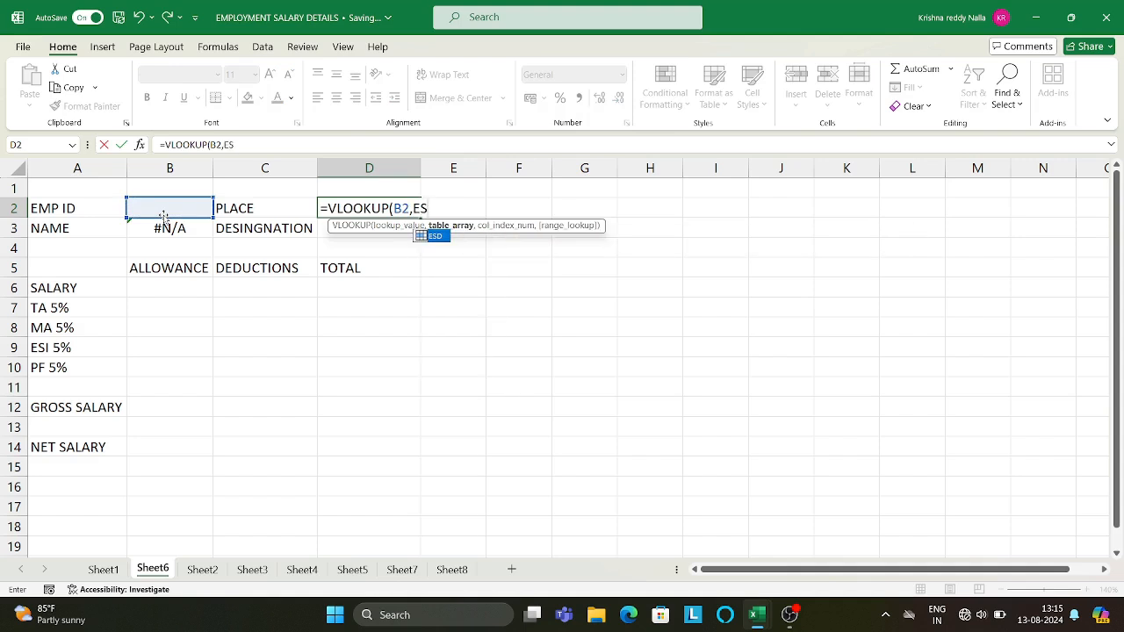
pyautogui.write('D,')
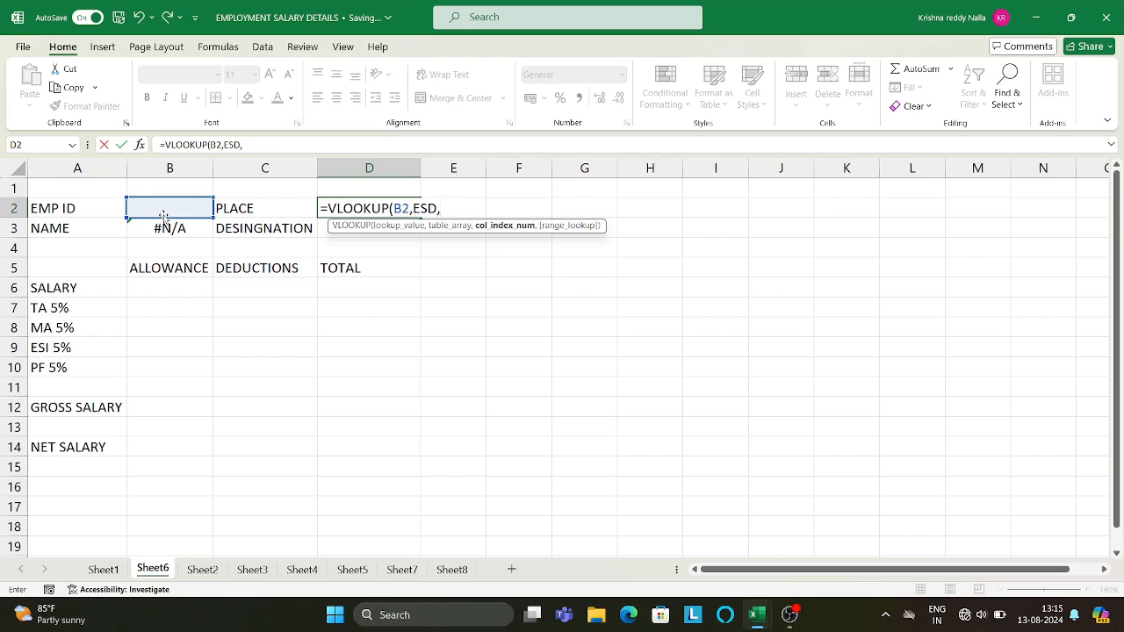
pyautogui.write('4,')
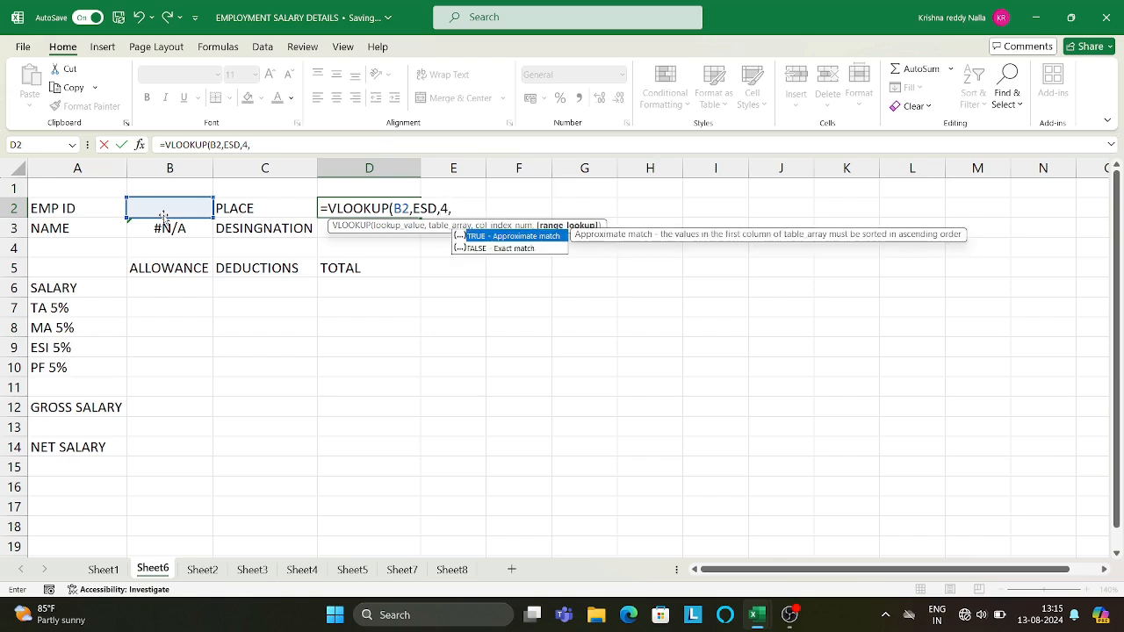
pyautogui.press('Down')
pyautogui.press('Tab')
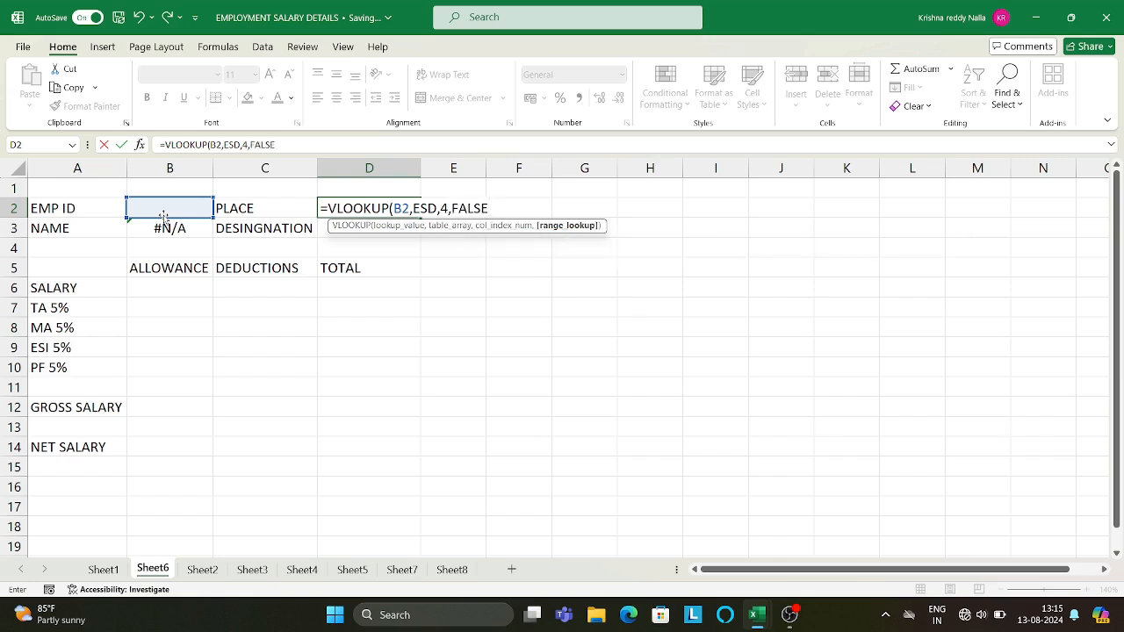
pyautogui.press('Return')
# Enter =VLOOKUP(B2,ESD,3,FALSE) in D3 to retrieve the employee's designation from the EMP ID
pyautogui.write('=VL')
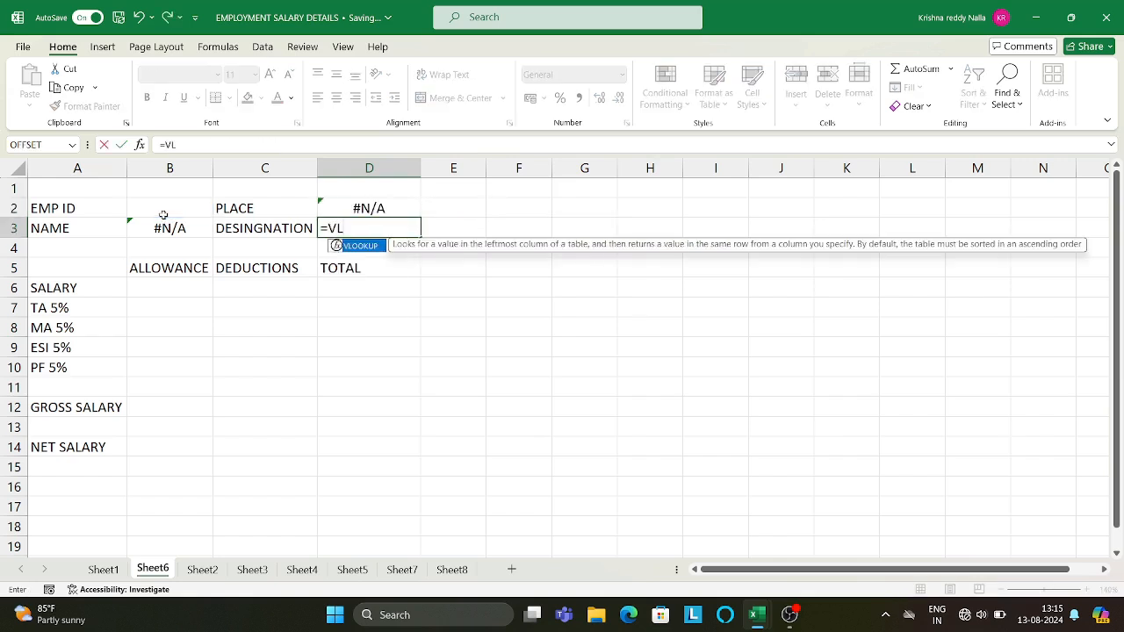
pyautogui.press('Tab')
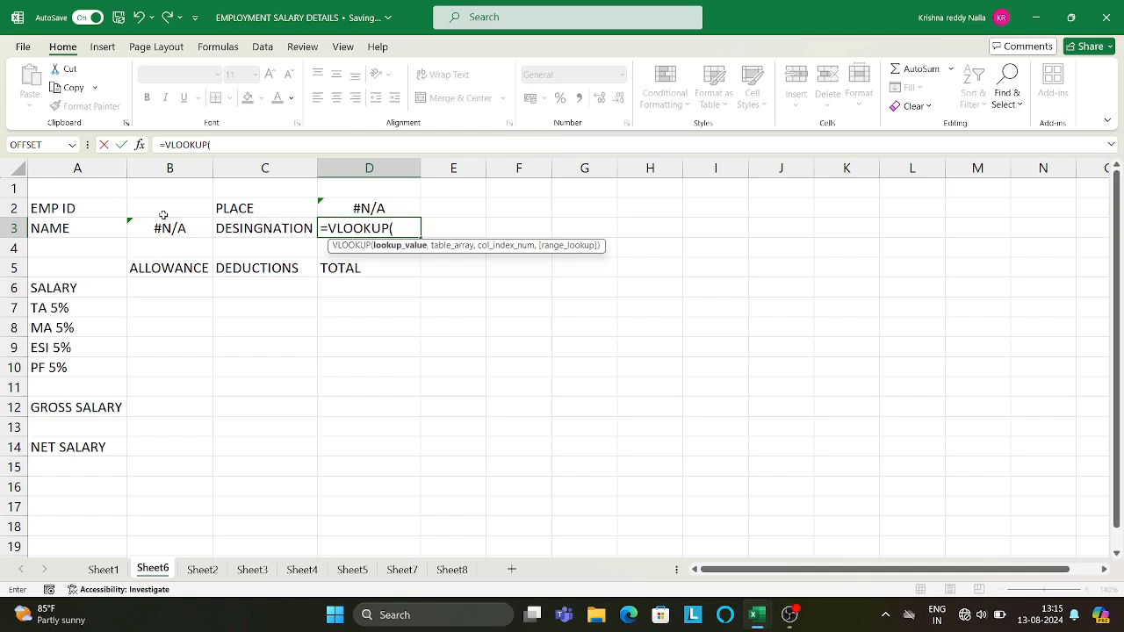
pyautogui.click(164, 214)
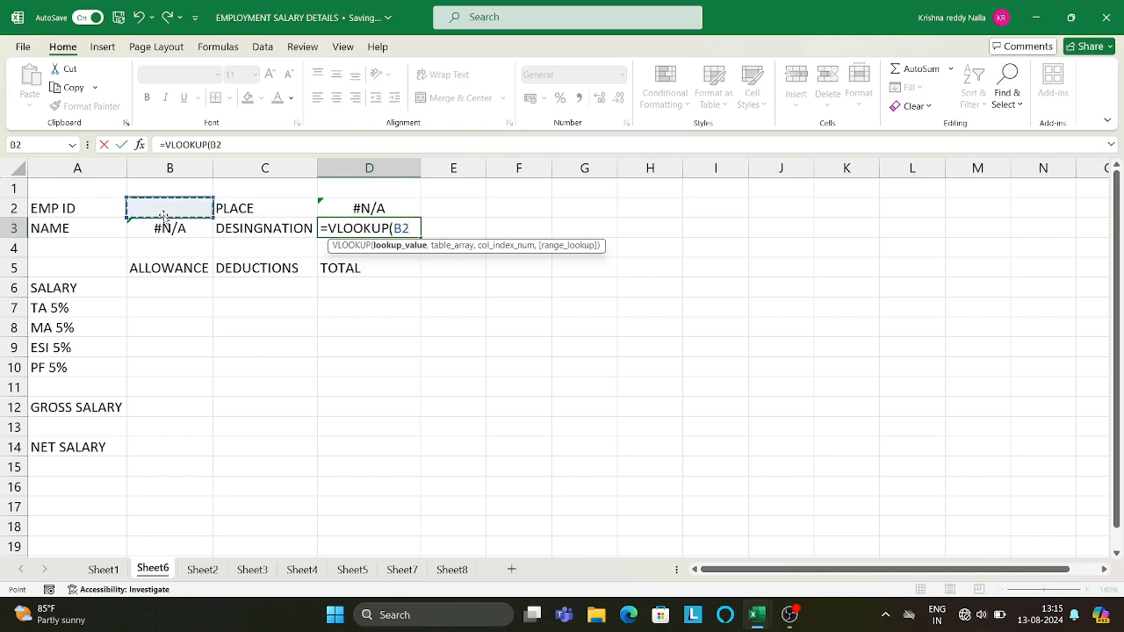
pyautogui.write(',ES')
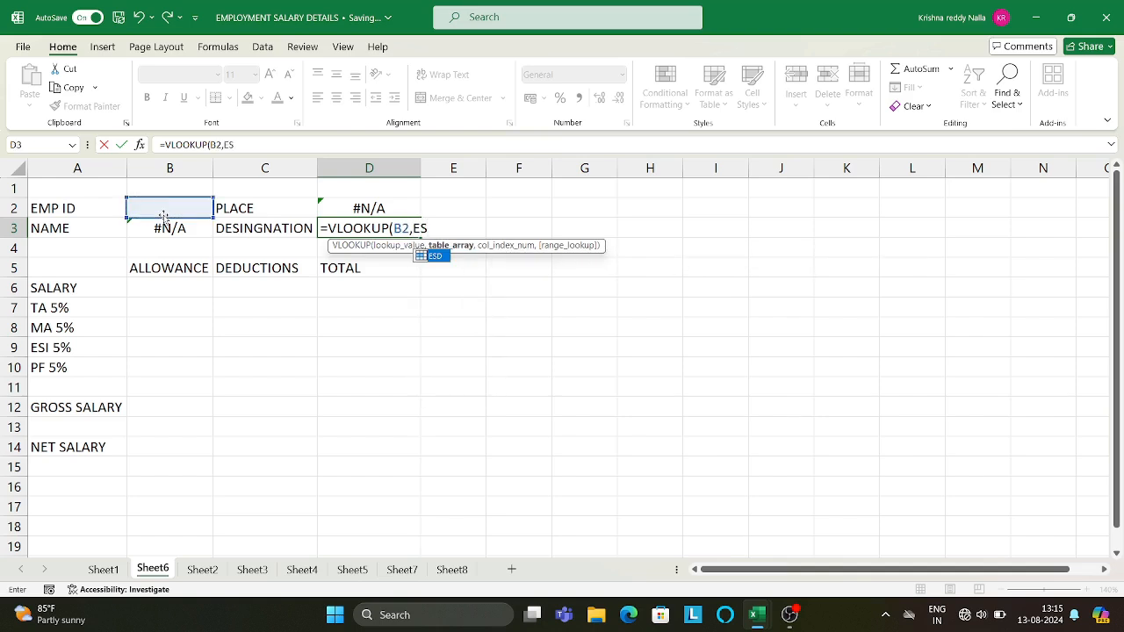
pyautogui.write('D,')
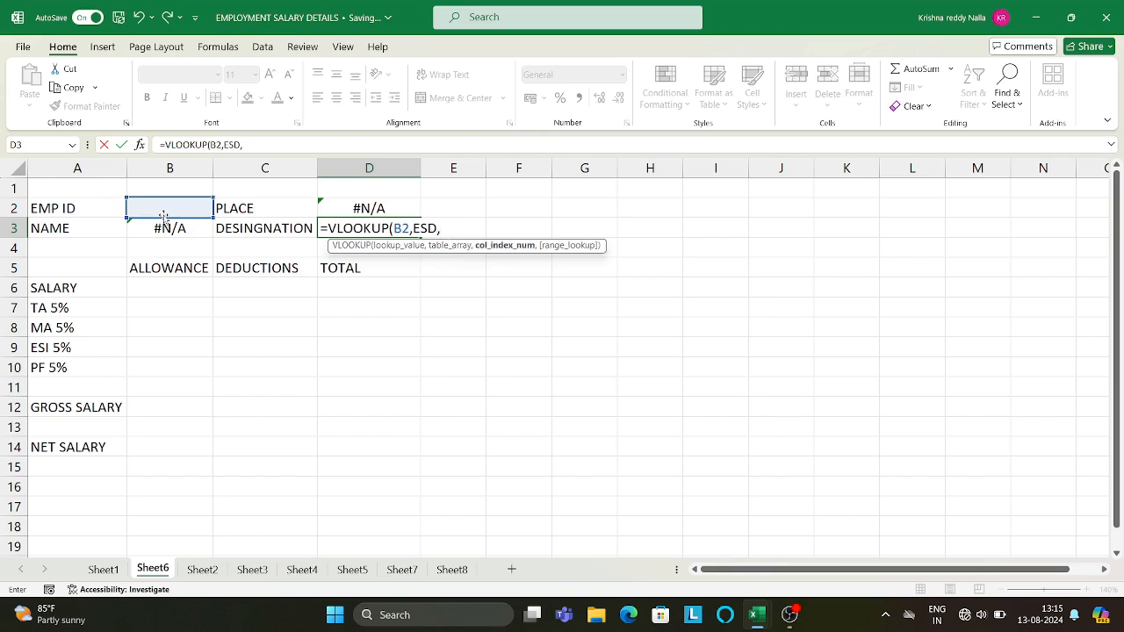
pyautogui.write('3,')
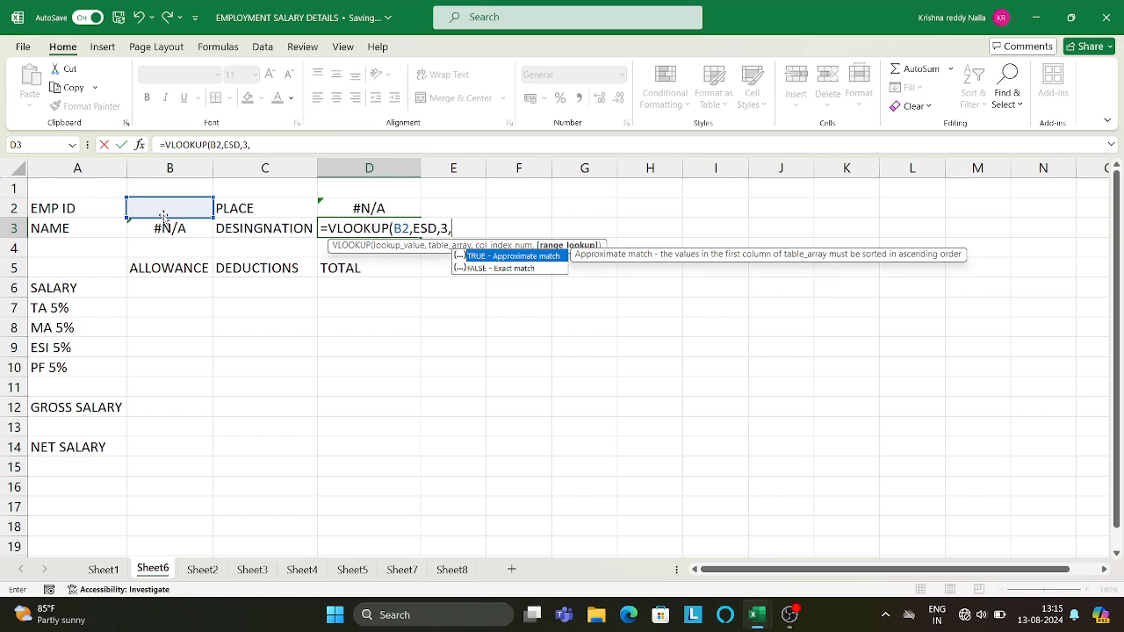
pyautogui.press('Down')
pyautogui.press('Tab')
pyautogui.press('Return')
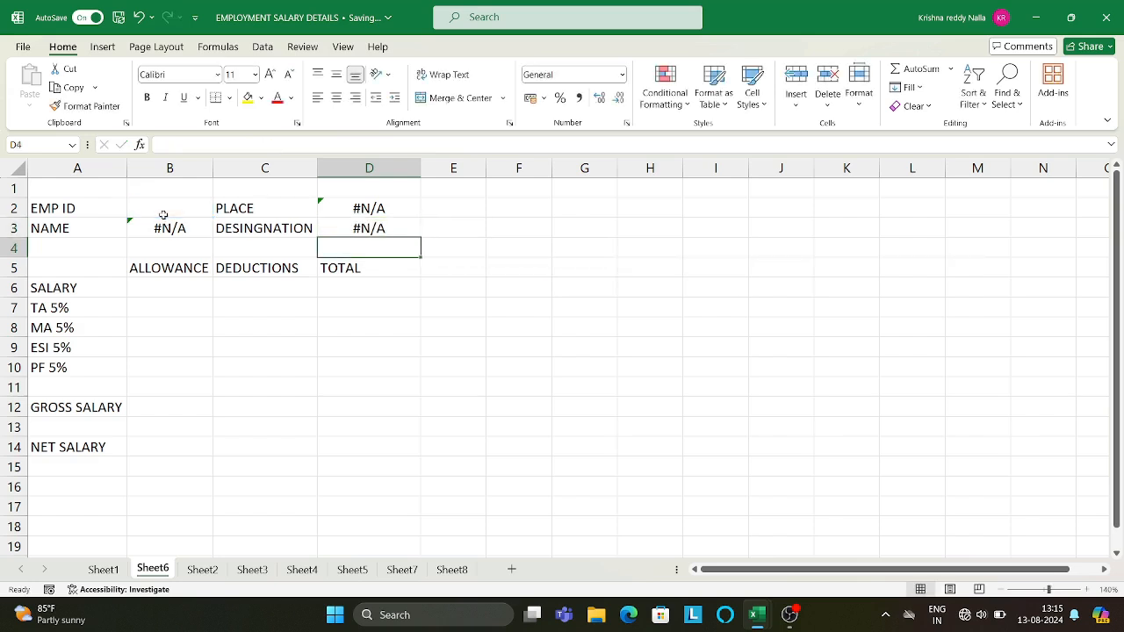
# Enter =VLOOKUP(B2,ESD,5,FALSE) in B6 to retrieve the employee's salary from the EMP ID
pyautogui.press('Down')
pyautogui.press('Left')
pyautogui.press('Left')
pyautogui.press('Down')
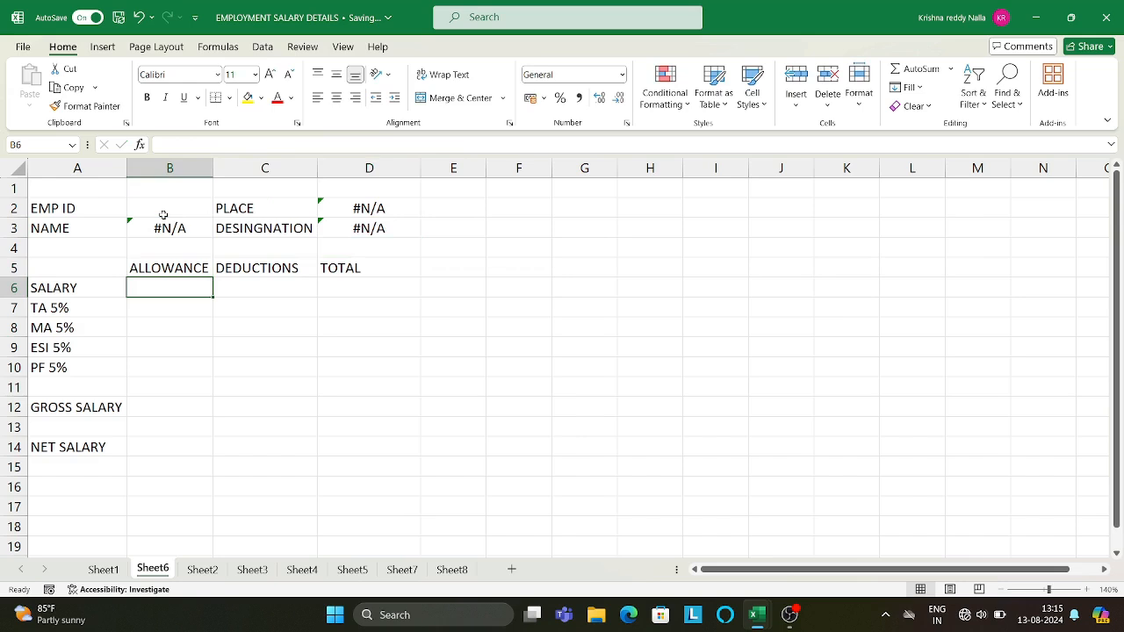
pyautogui.write('=')
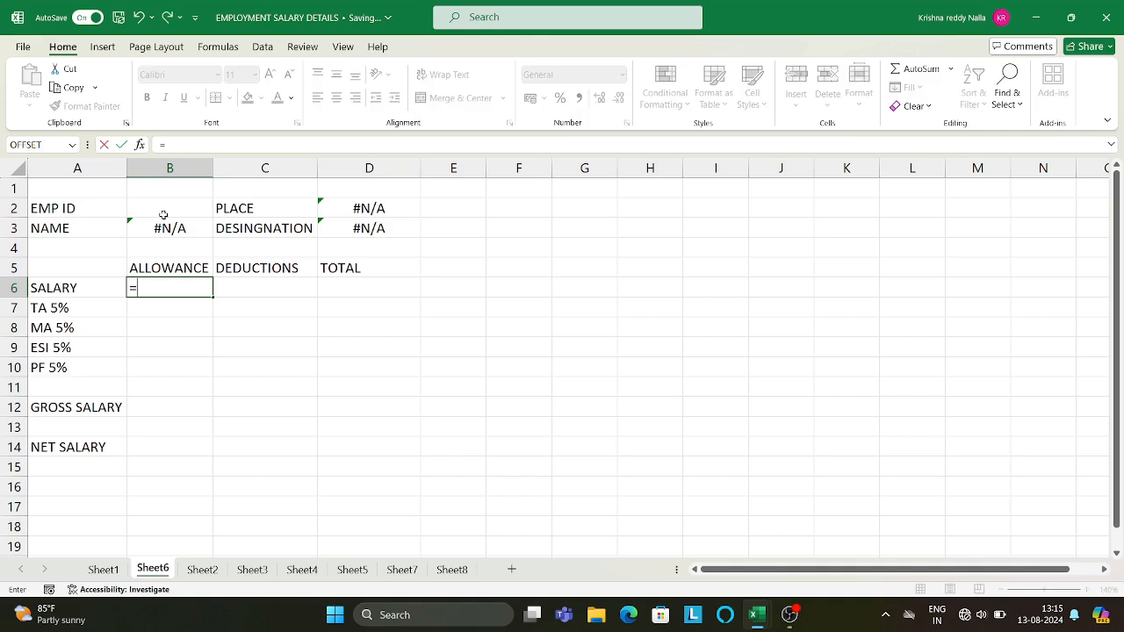
pyautogui.write('VL')
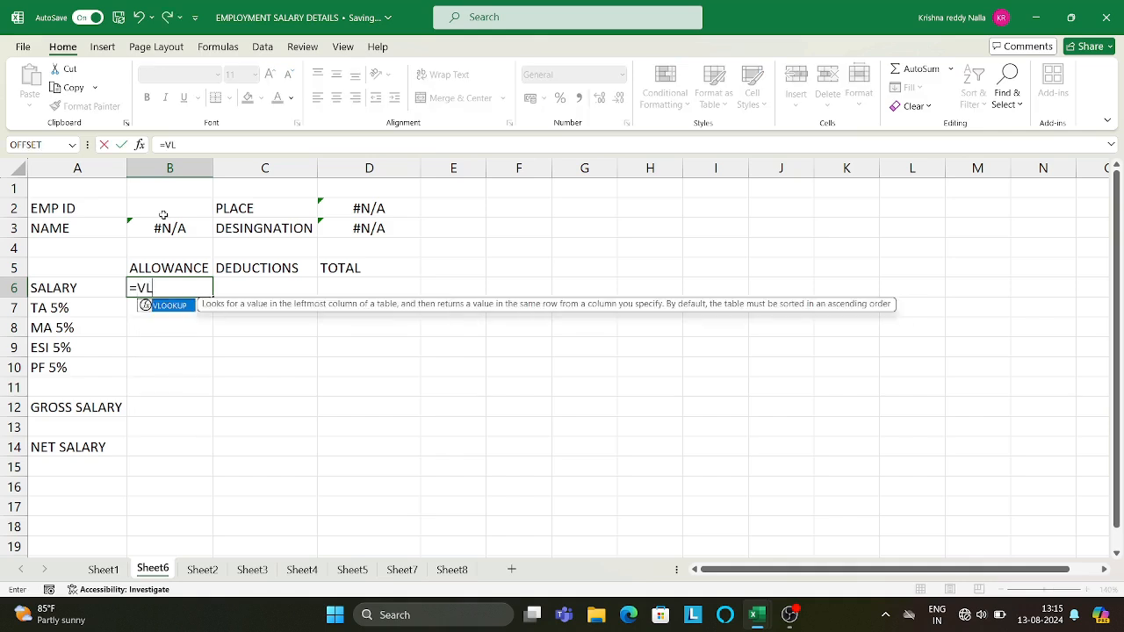
pyautogui.press('Tab')
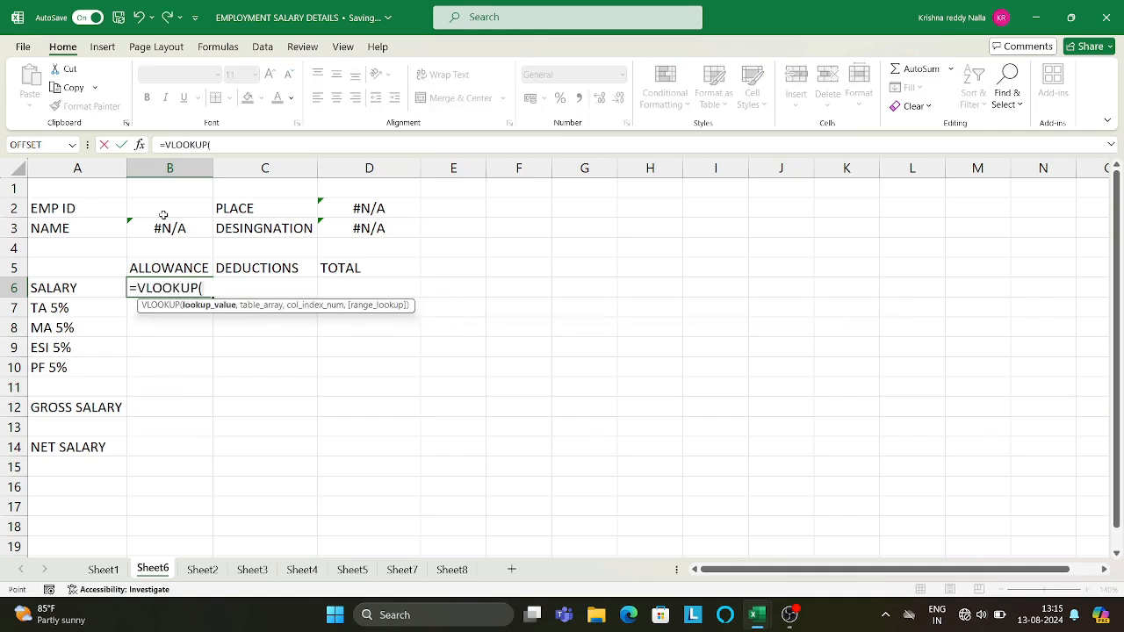
pyautogui.click(164, 214)
pyautogui.write(',')
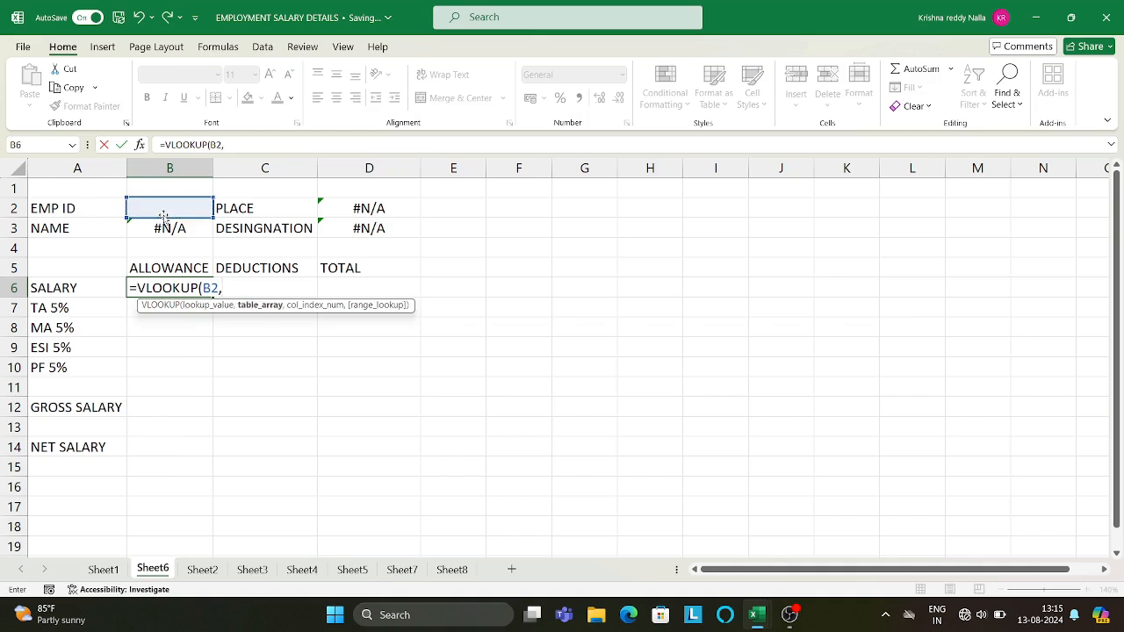
pyautogui.write('ES')
pyautogui.press('Tab')
pyautogui.write(',')
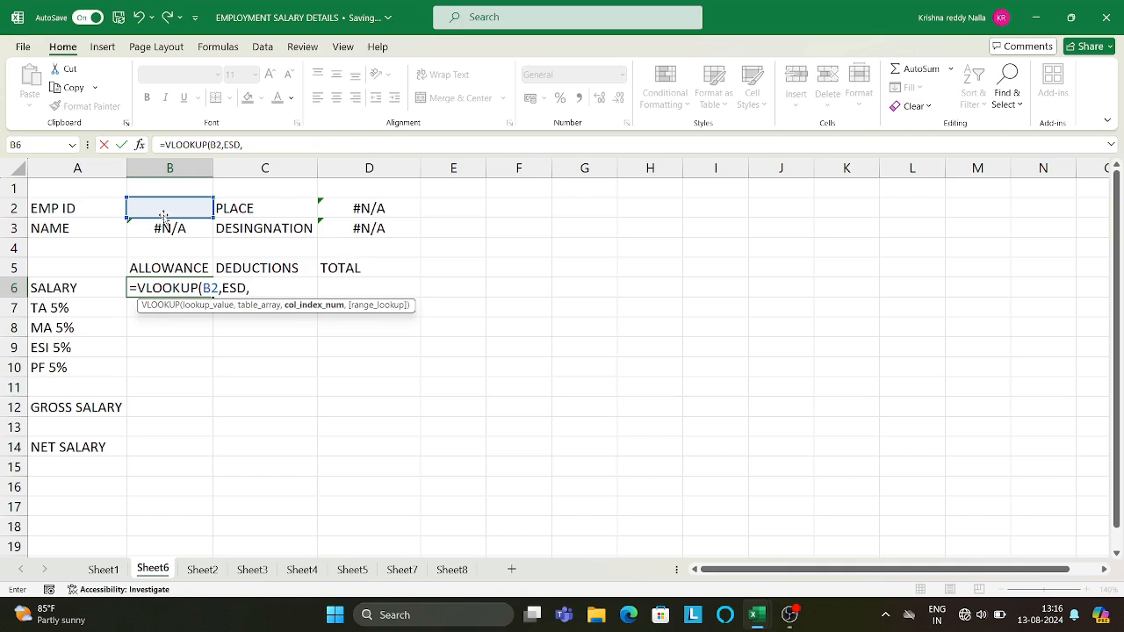
pyautogui.write('5,')
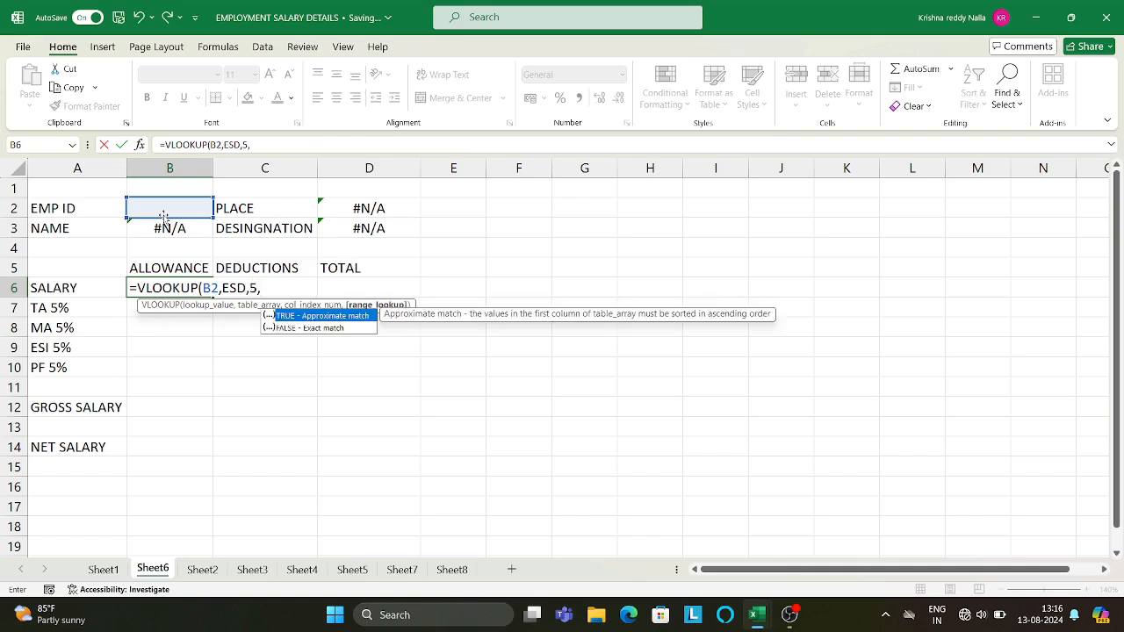
pyautogui.press('Down')
pyautogui.press('Tab')
pyautogui.press('Return')
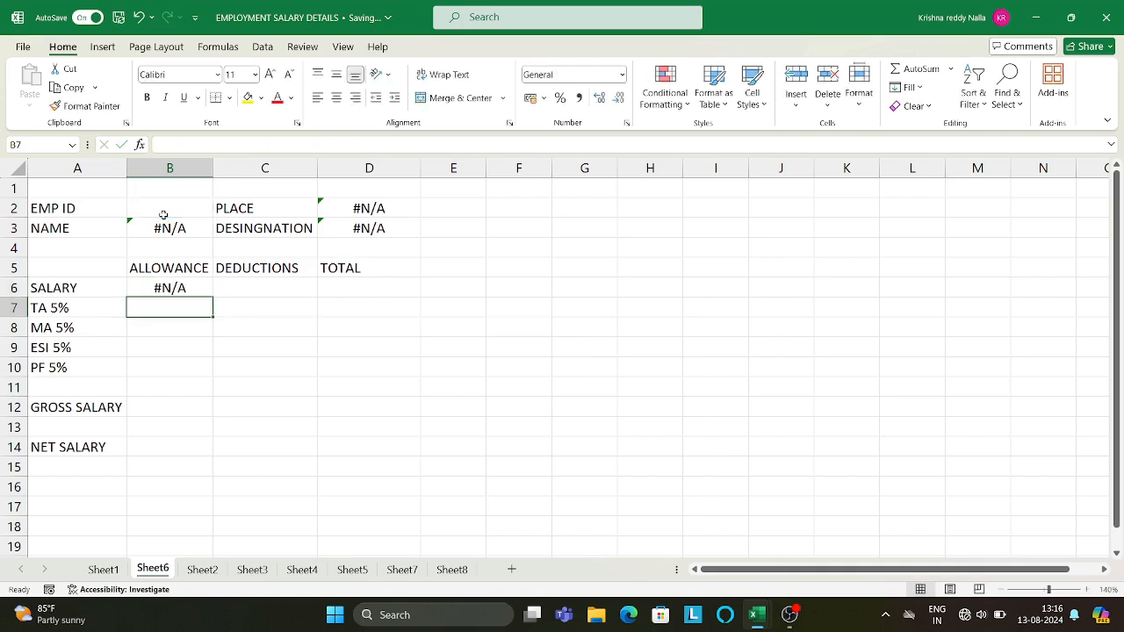
# Enter =VLOOKUP(B2,ESD,6,FALSE) in B7 to retrieve the TA 5% allowance from the EMP ID
pyautogui.write('=VL')
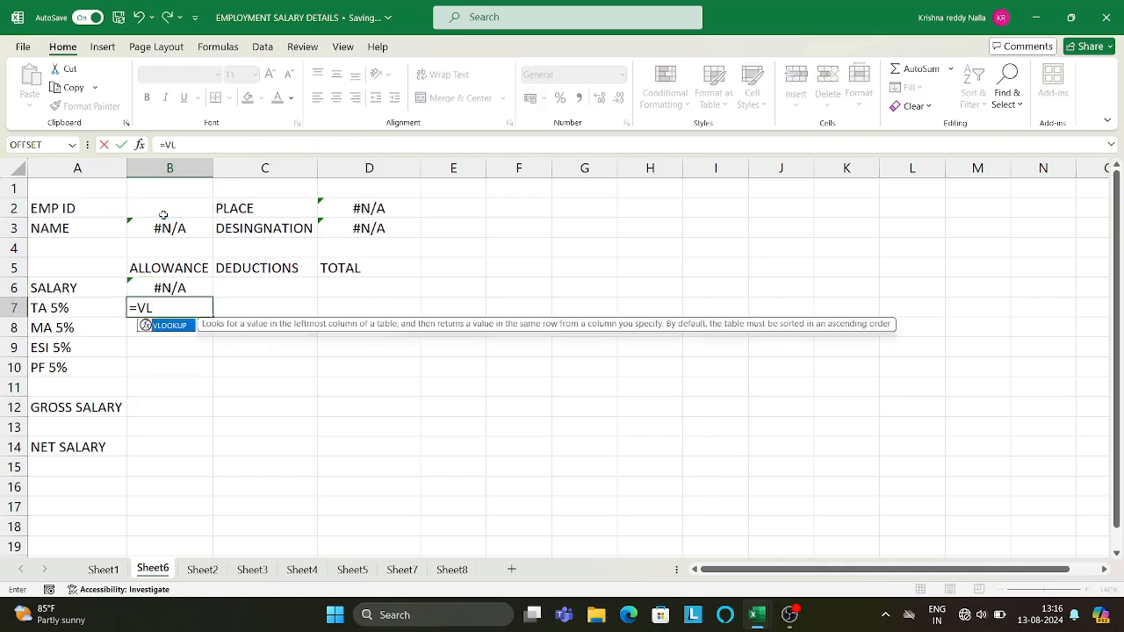
pyautogui.press('Tab')
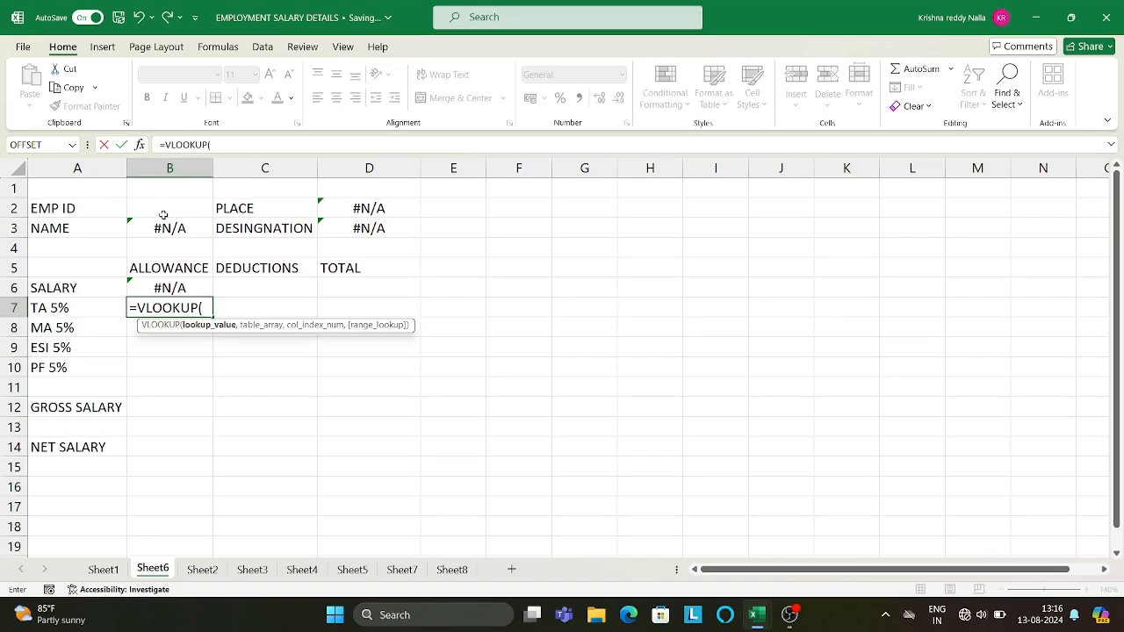
pyautogui.click(164, 215)
pyautogui.write(',')
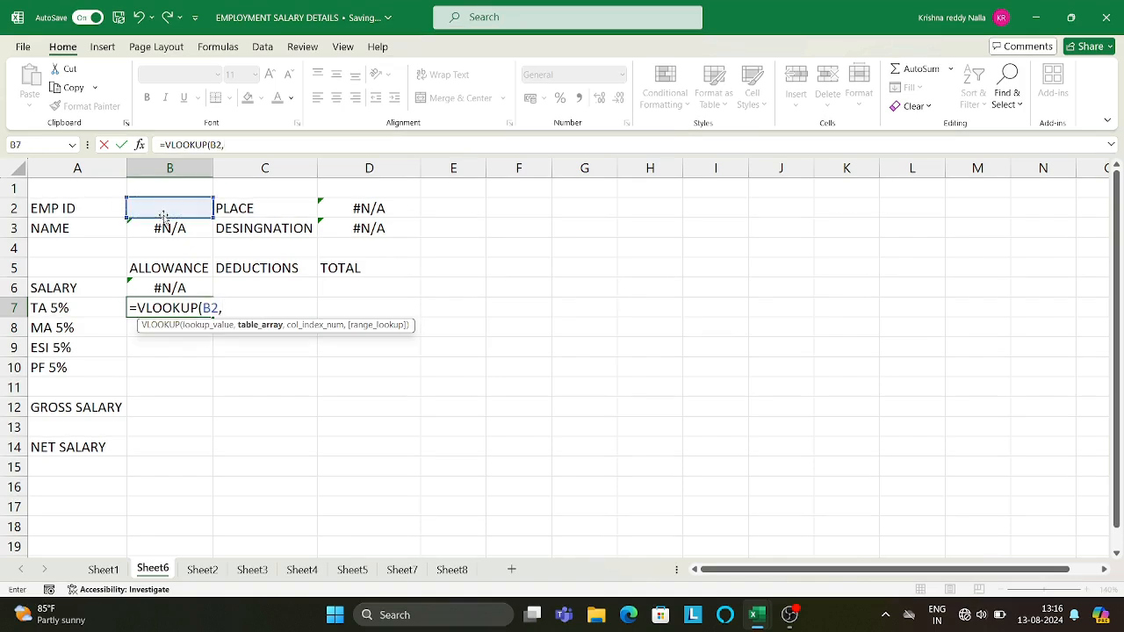
pyautogui.write('ESD,')
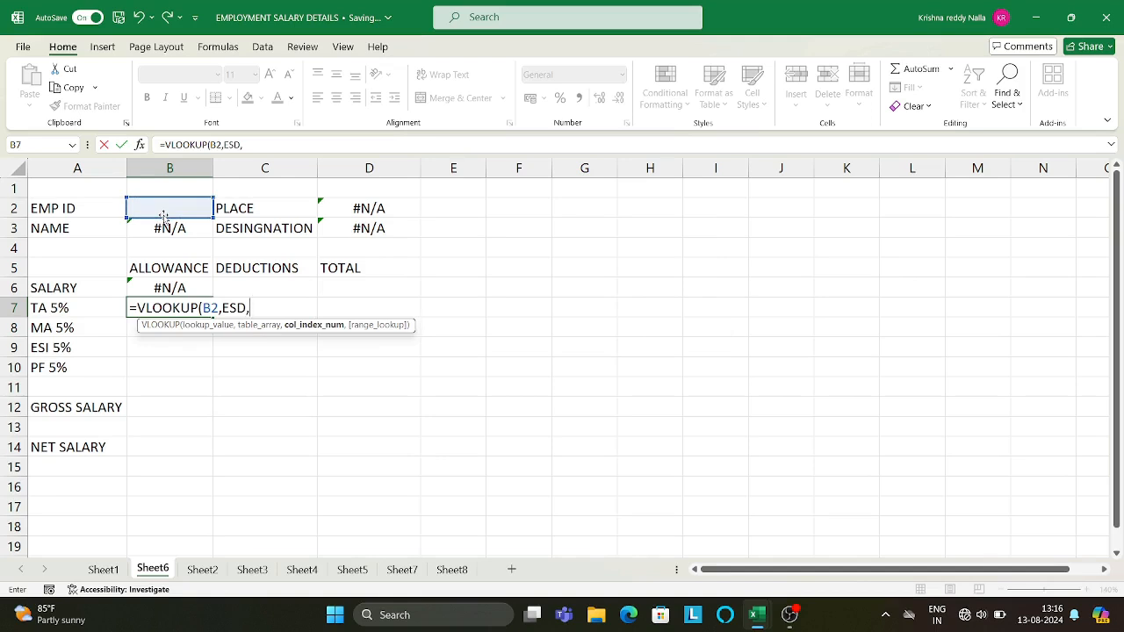
pyautogui.write('6,')
pyautogui.press('Down')
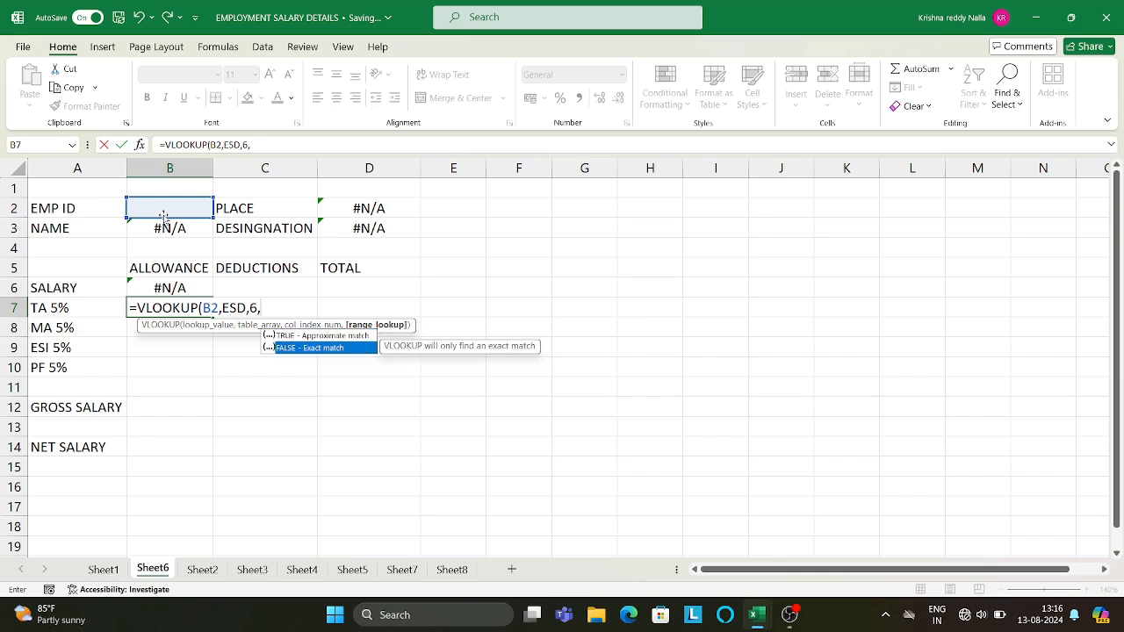
pyautogui.press('Tab')
pyautogui.press('Return')
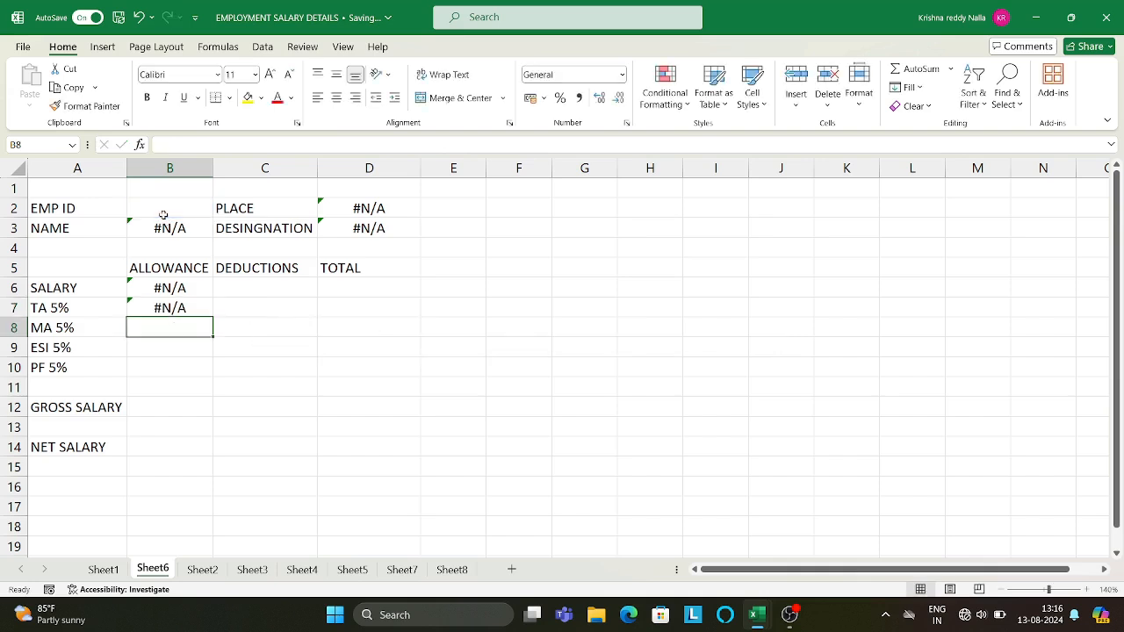
# Enter =VLOOKUP(B2,ESD,7,FALSE) in B8 to retrieve the MA 5% allowance from the EMP ID
pyautogui.write('=')
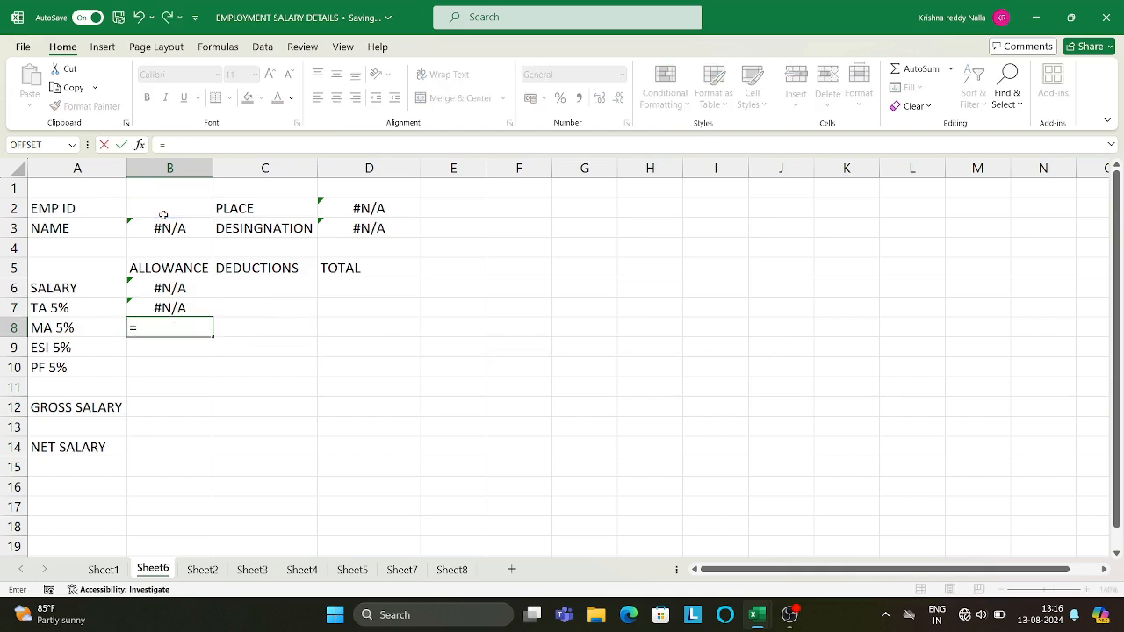
pyautogui.write('VL')
pyautogui.press('Tab')
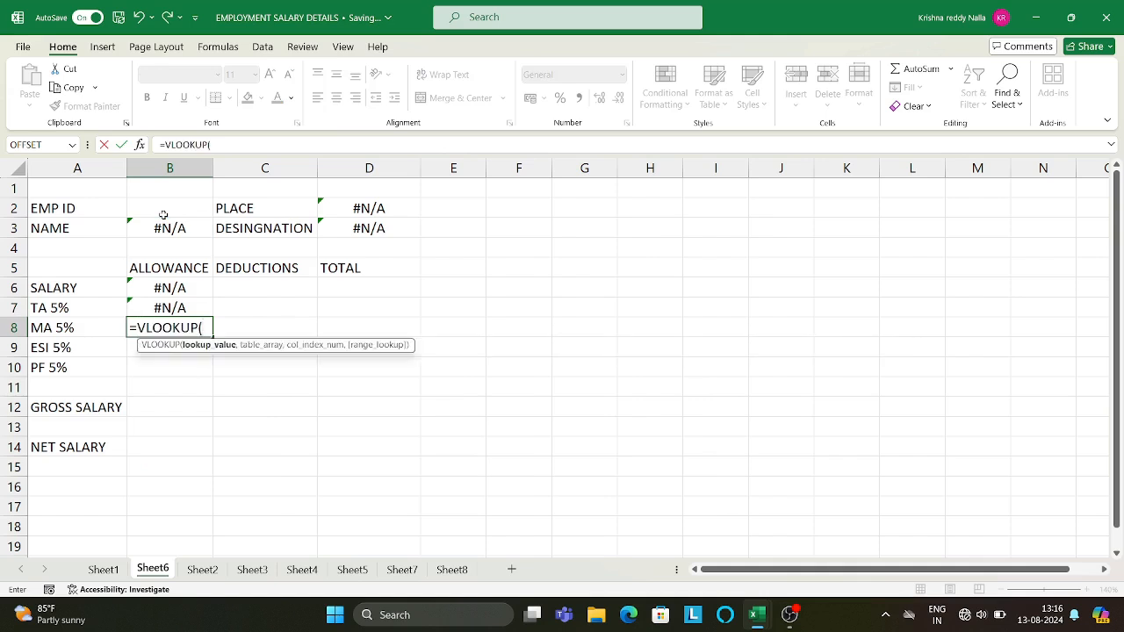
pyautogui.click(164, 215)
pyautogui.write(',ESD,')
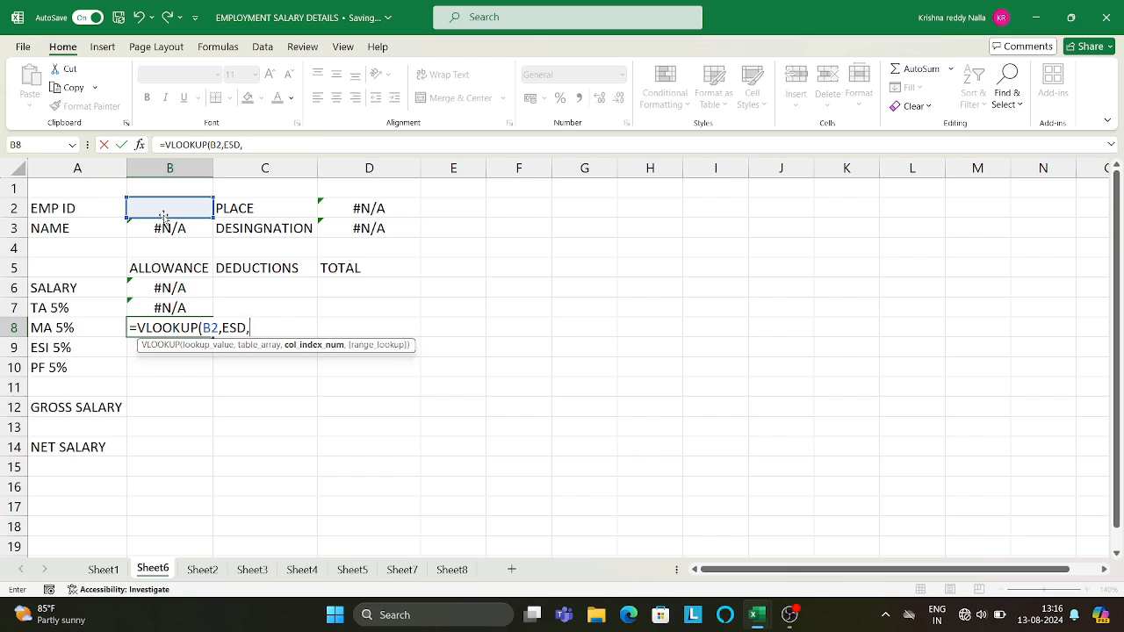
pyautogui.write('7,')
pyautogui.press('Down')
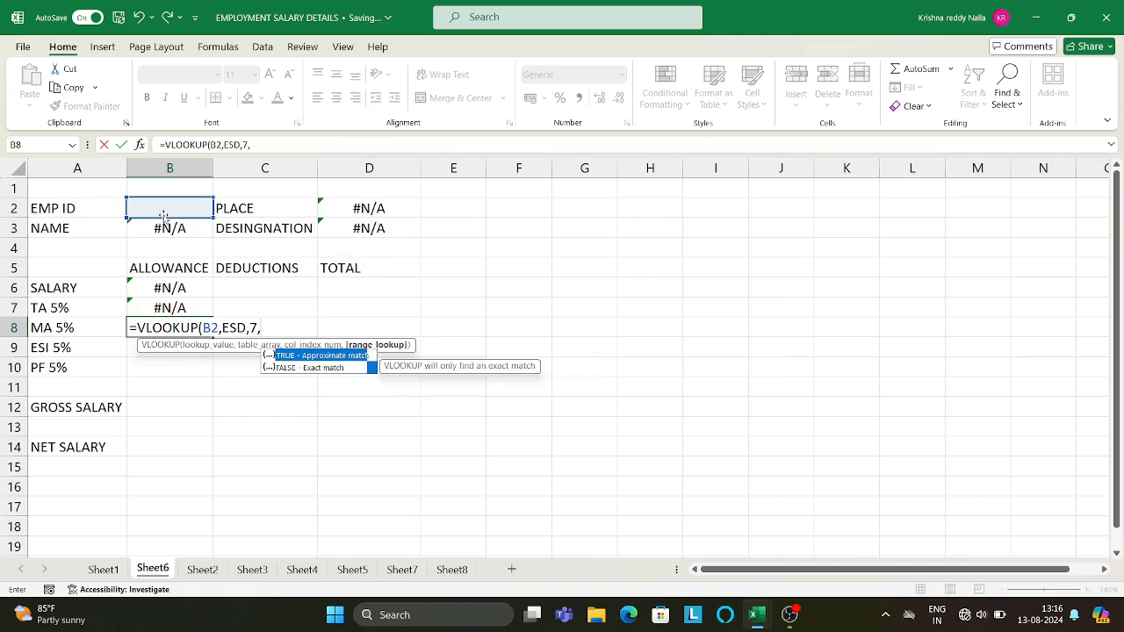
pyautogui.press('Tab')
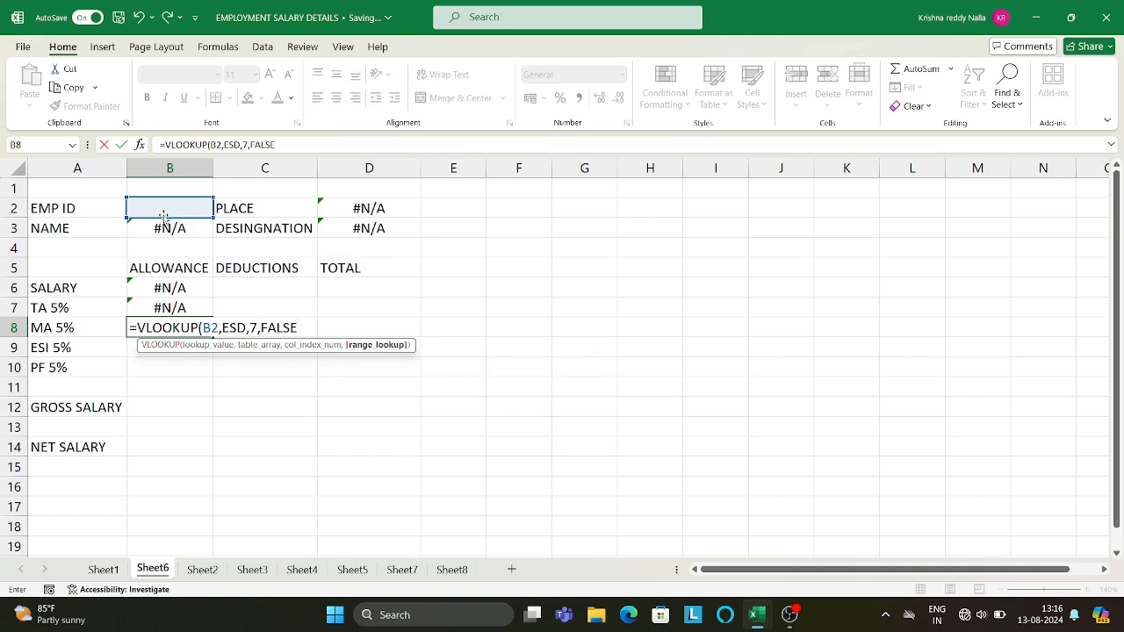
pyautogui.press('Return')
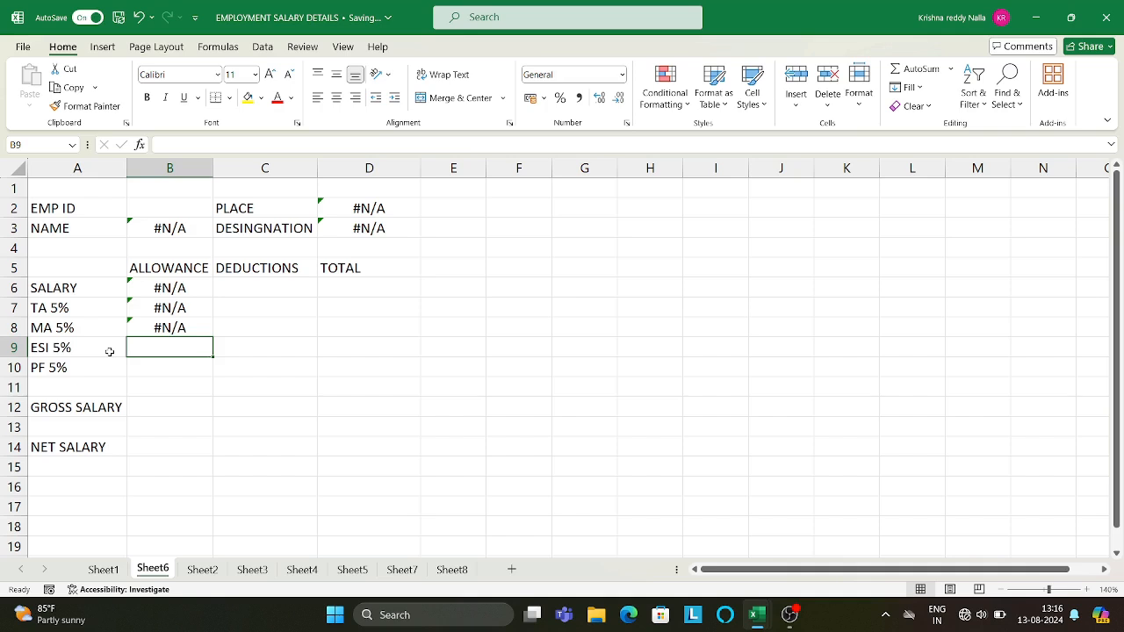
# Enter =VLOOKUP(B2,ESD,9,FALSE) in C9 to retrieve the ESI 5% deduction from the EMP ID
pyautogui.press('Right')
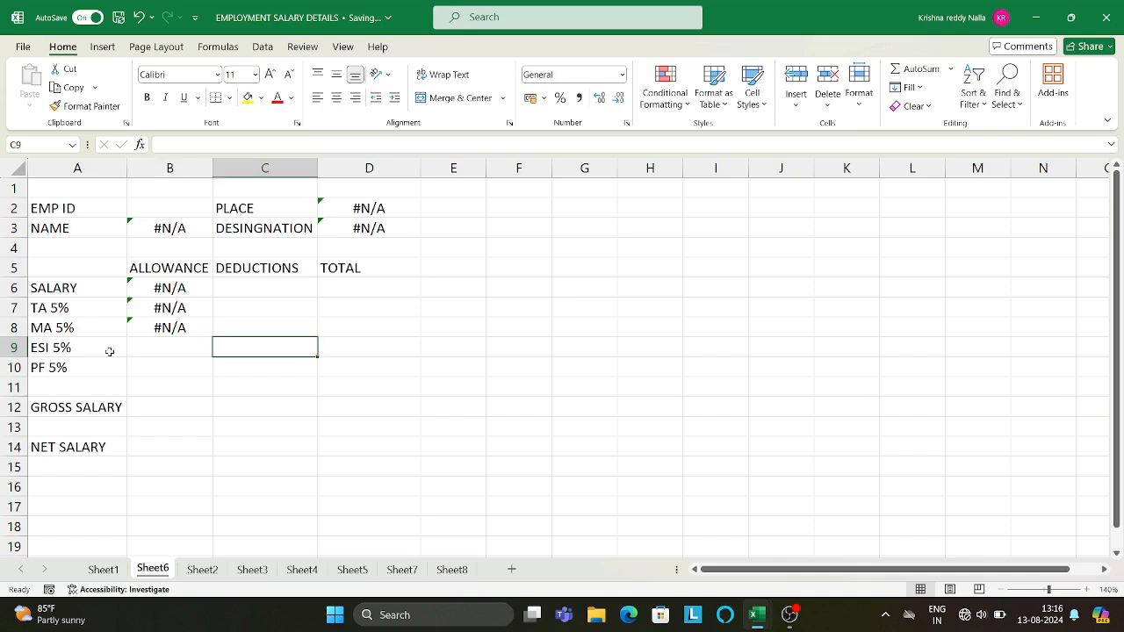
pyautogui.write('=VLOOKUP(')
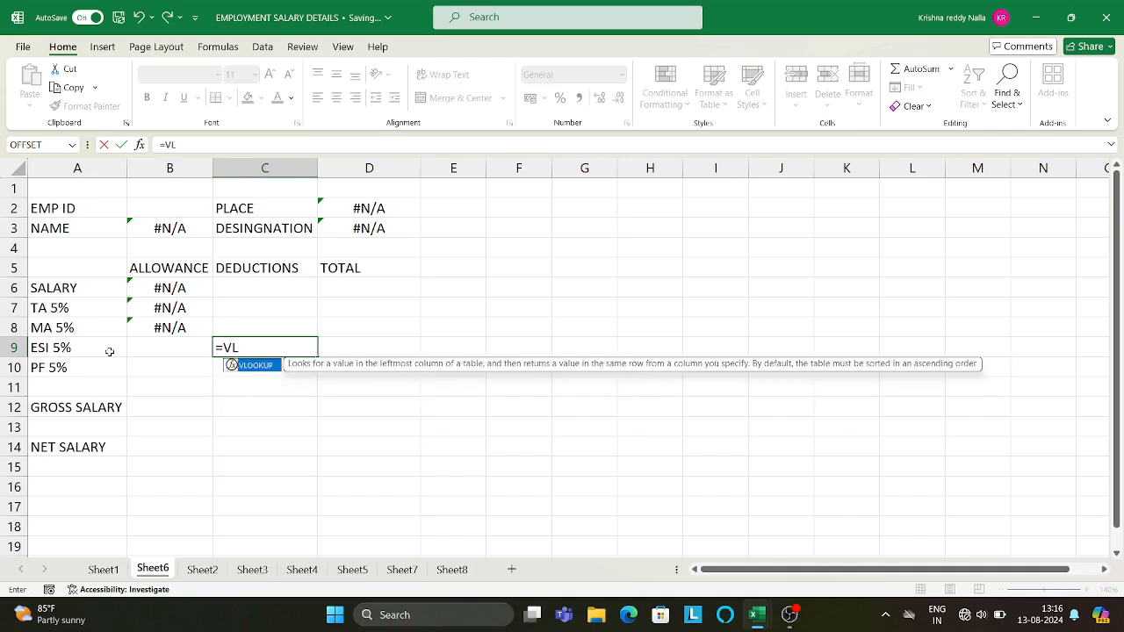
pyautogui.click(151, 213)
pyautogui.write(',')
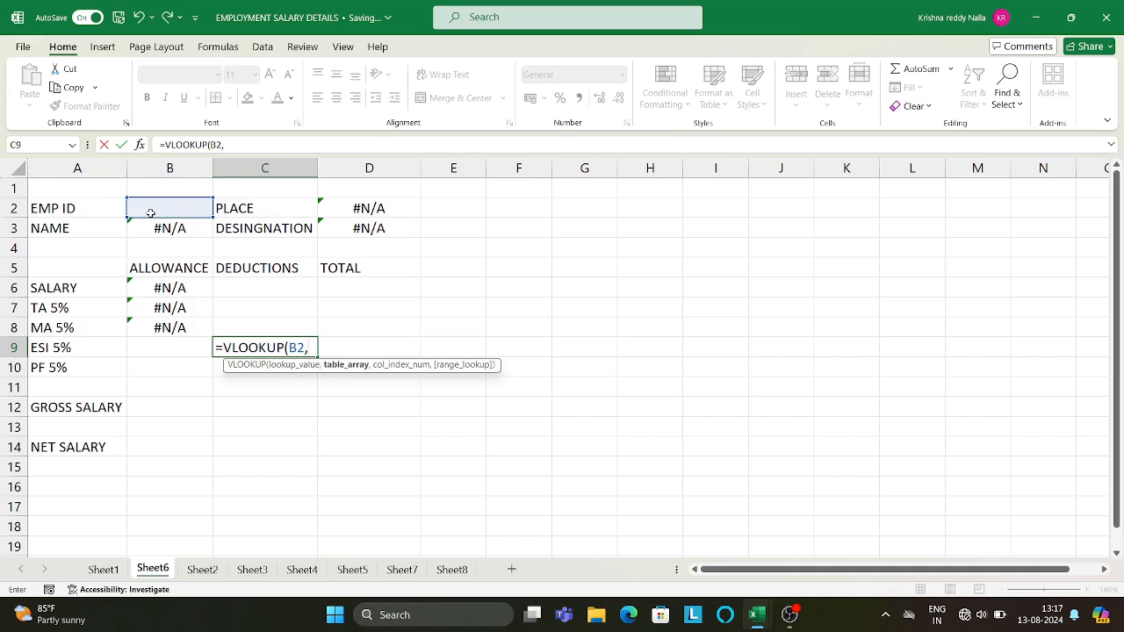
pyautogui.write('ESD,')
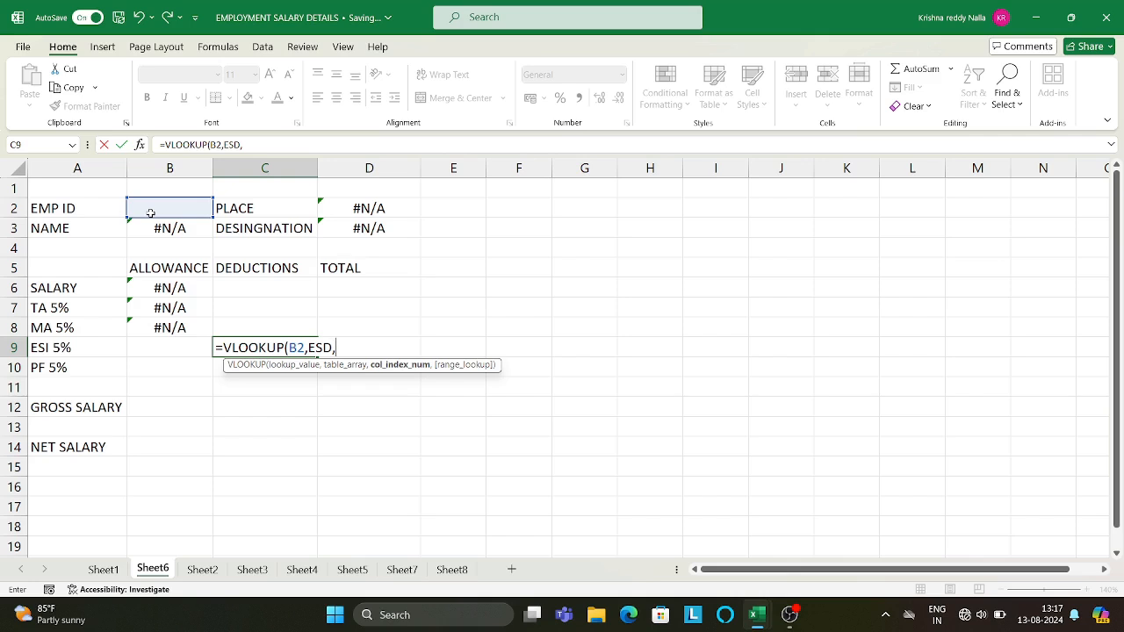
pyautogui.write('9,FALSE')
pyautogui.press('Return')
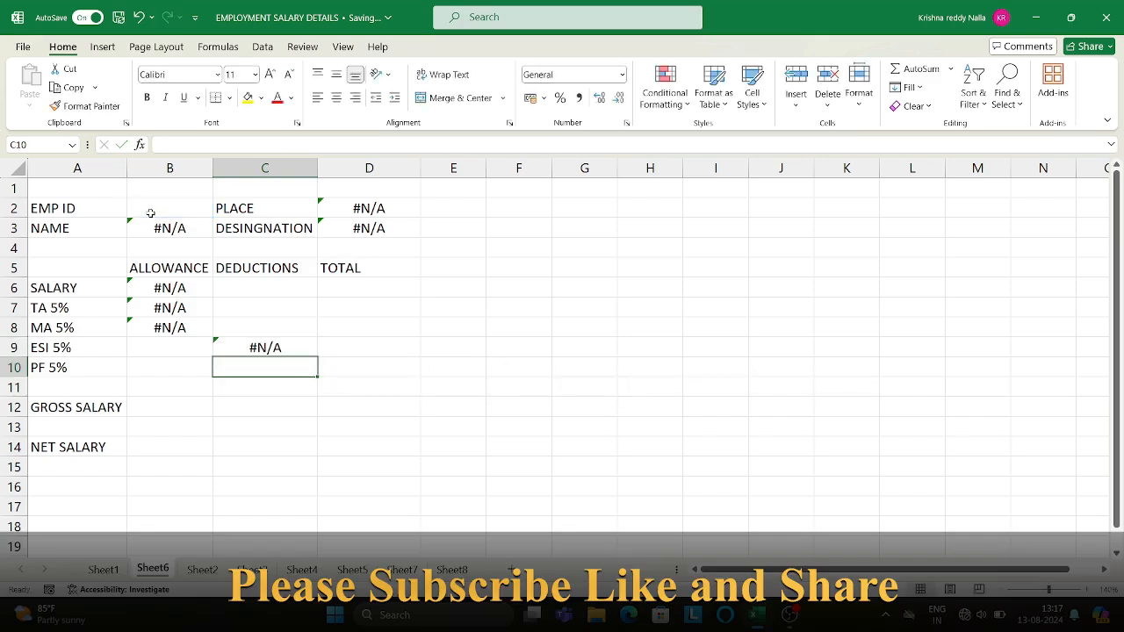
# Enter =VLOOKUP(B2,ESD,10,FALSE) in C10 to retrieve the PF 5% deduction from the EMP ID
pyautogui.write('=VL')
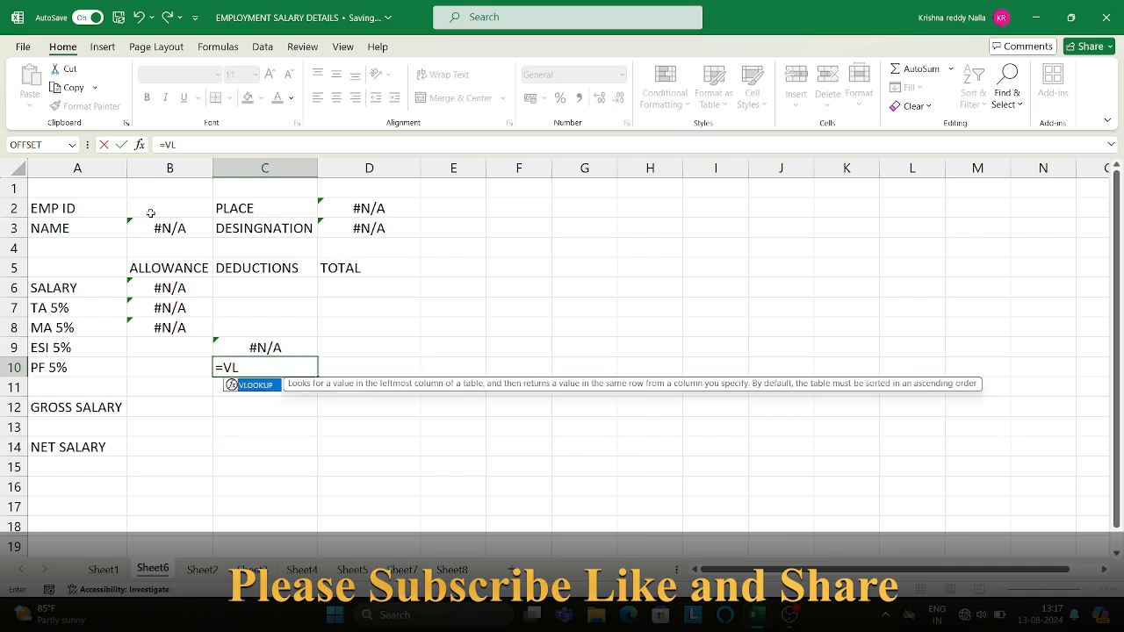
pyautogui.press('Tab')
pyautogui.click(150, 213)
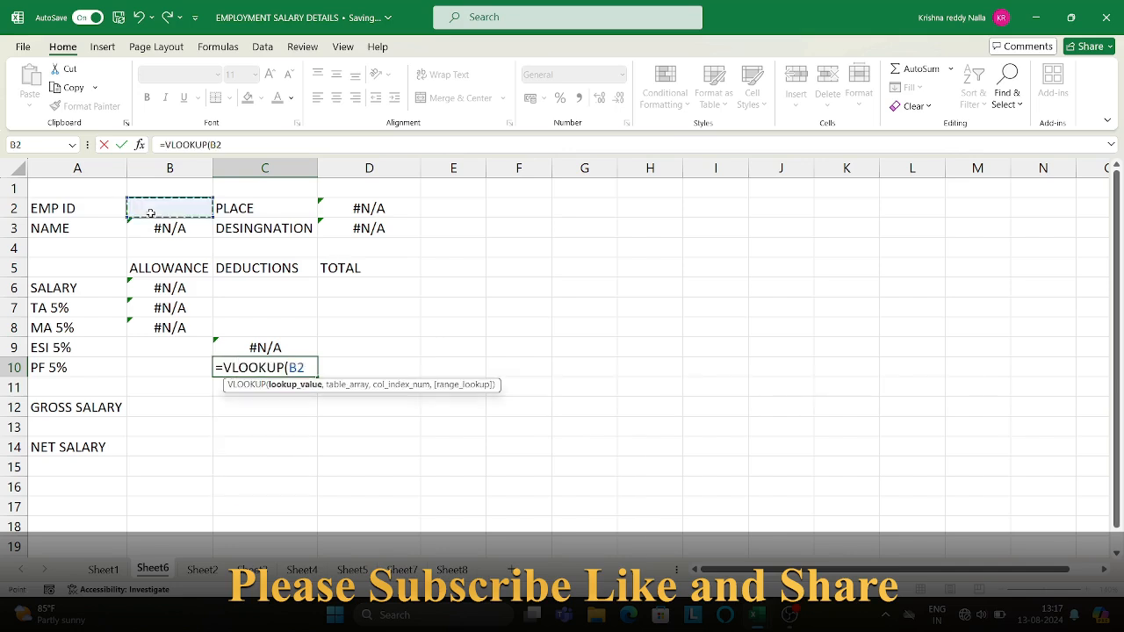
pyautogui.write(',')
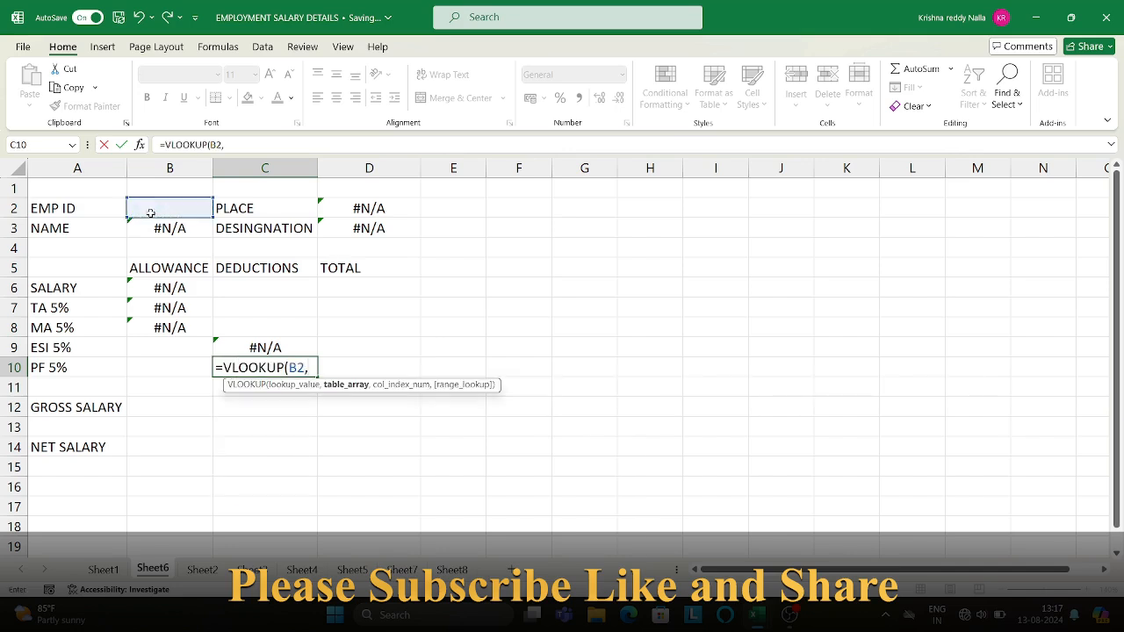
pyautogui.write('ESD,')
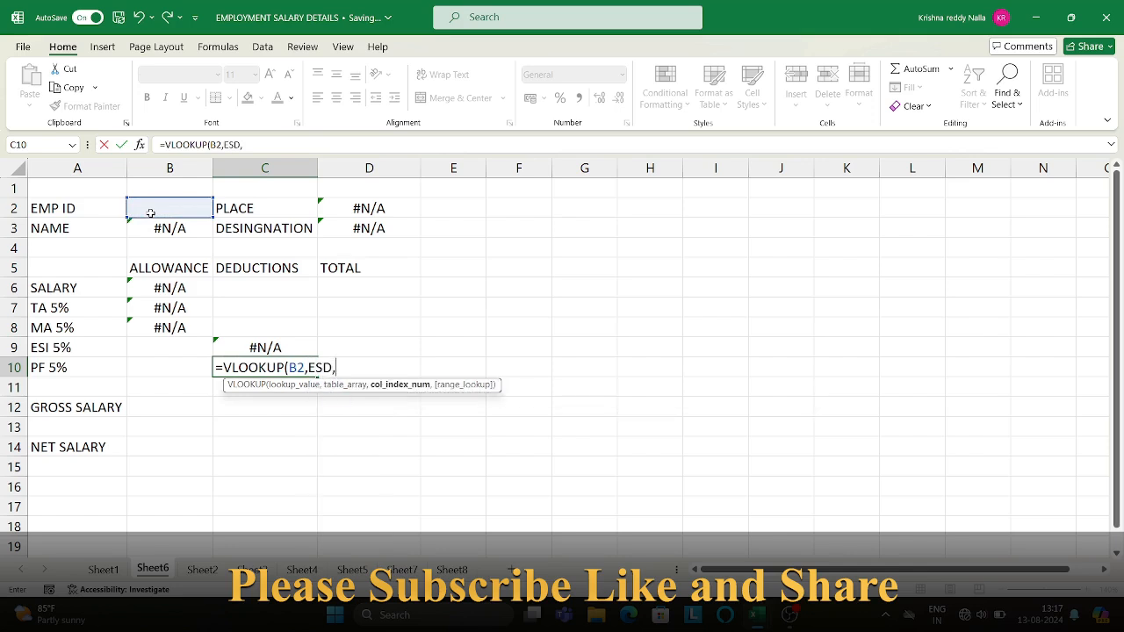
pyautogui.write('10,')
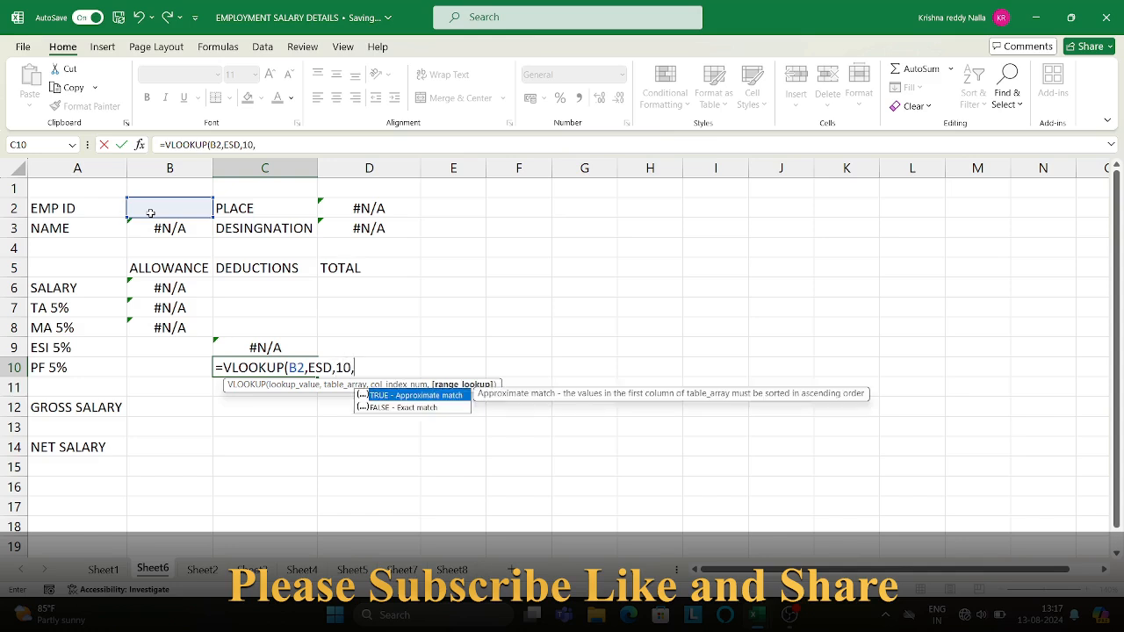
pyautogui.press('Down')
pyautogui.press('Tab')
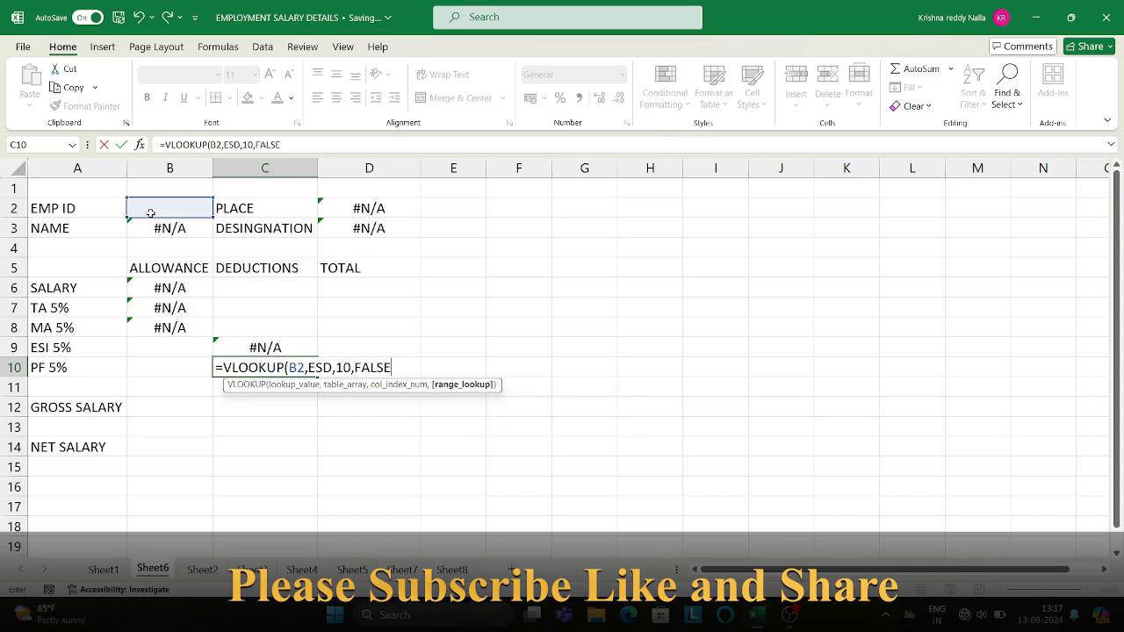
pyautogui.press('Return')
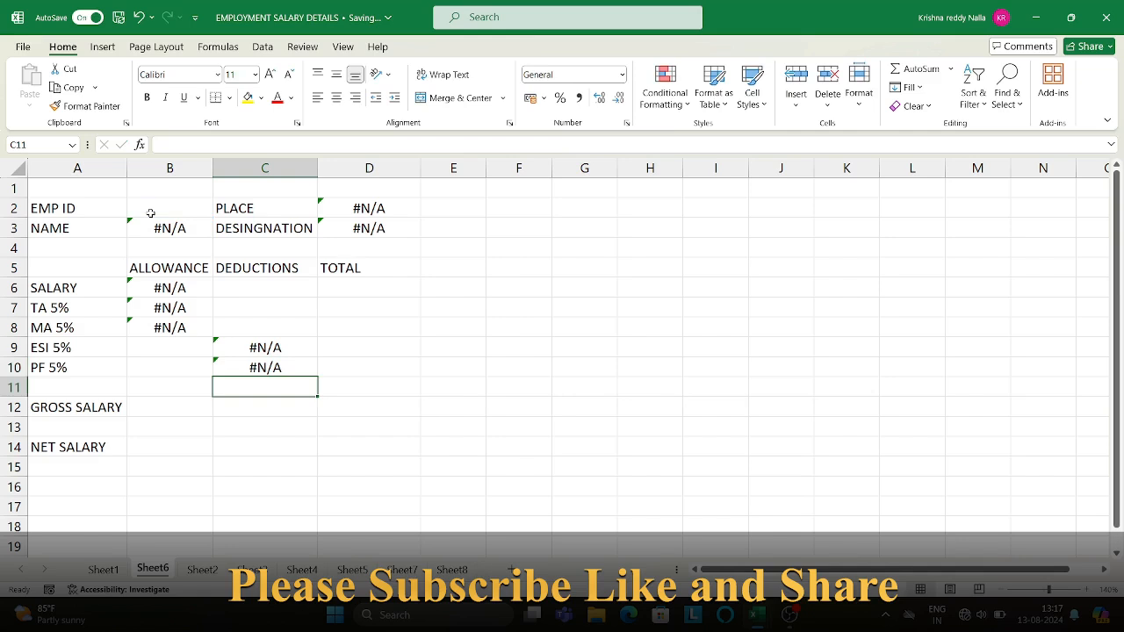
# Enter =VLOOKUP(B2,ESD,8,) in B12 to retrieve the gross salary from the EMP ID
pyautogui.press('Down')
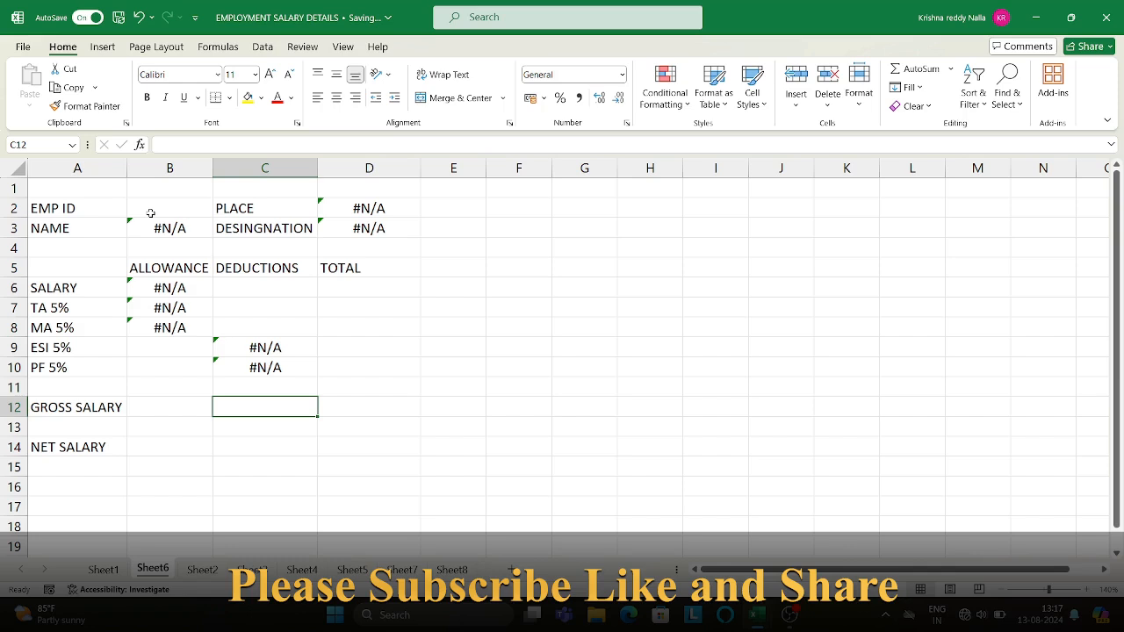
pyautogui.press('Left')
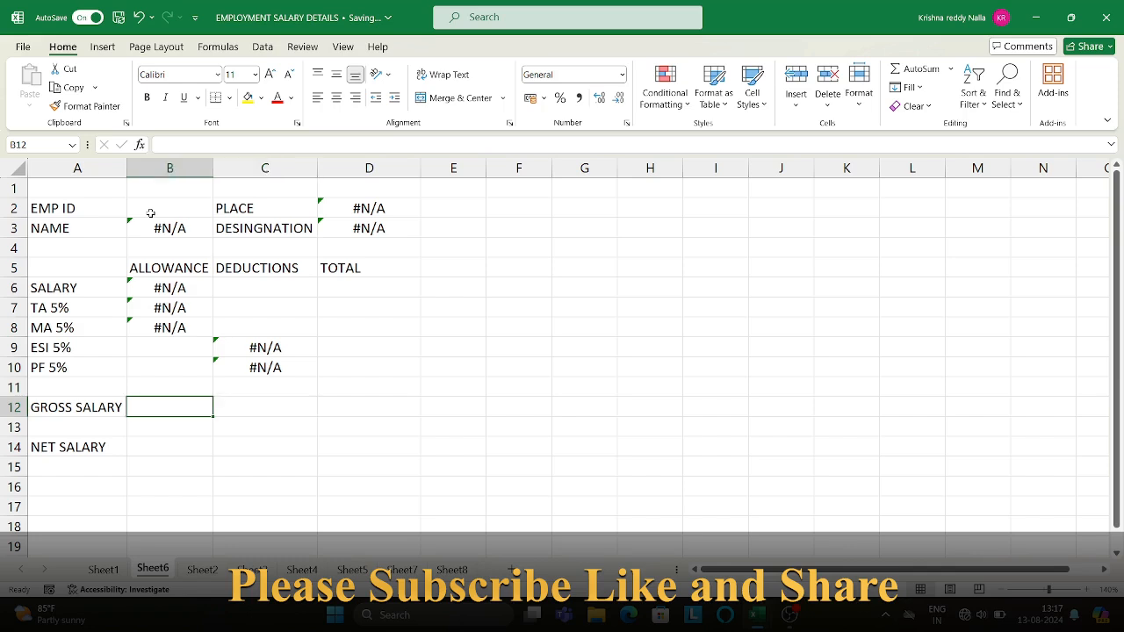
pyautogui.write('=VL')
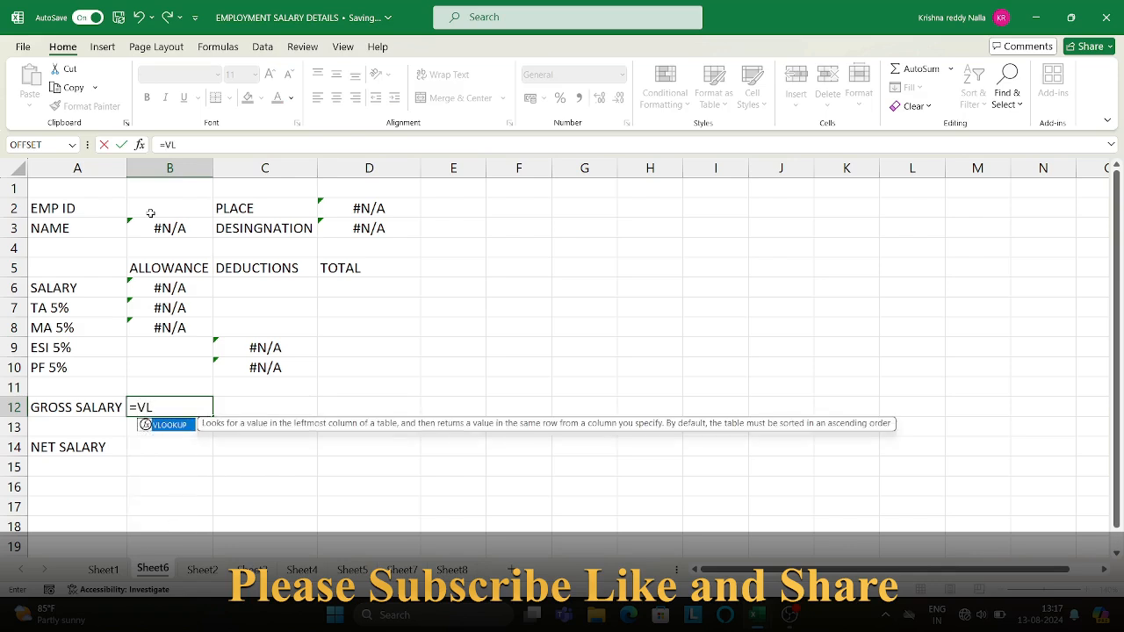
pyautogui.press('Tab')
pyautogui.click(150, 212)
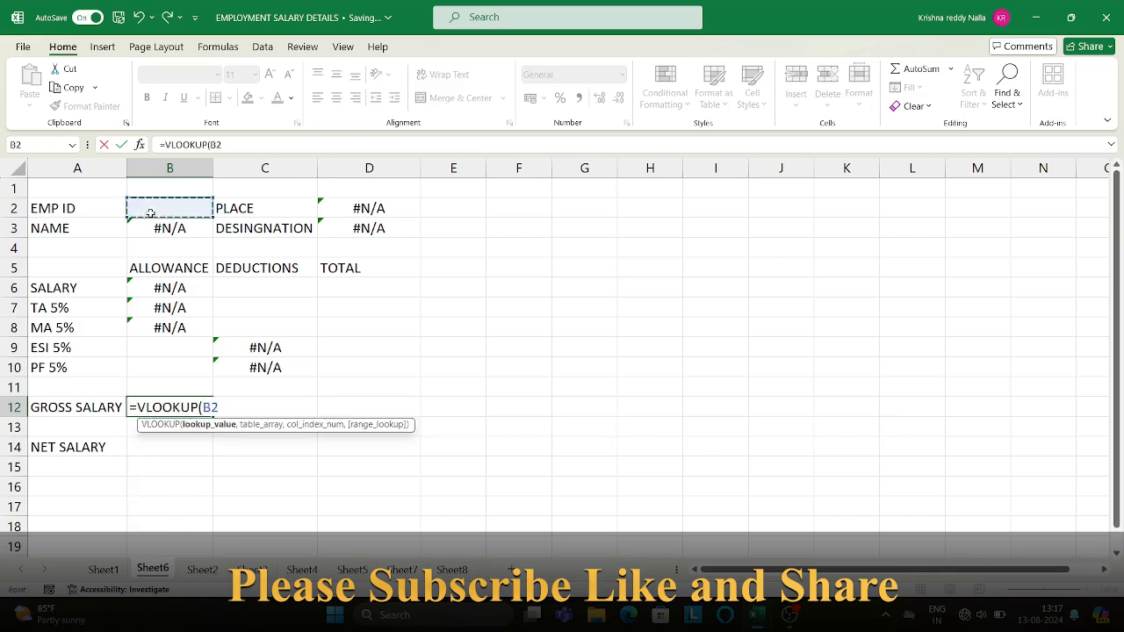
pyautogui.write(',')
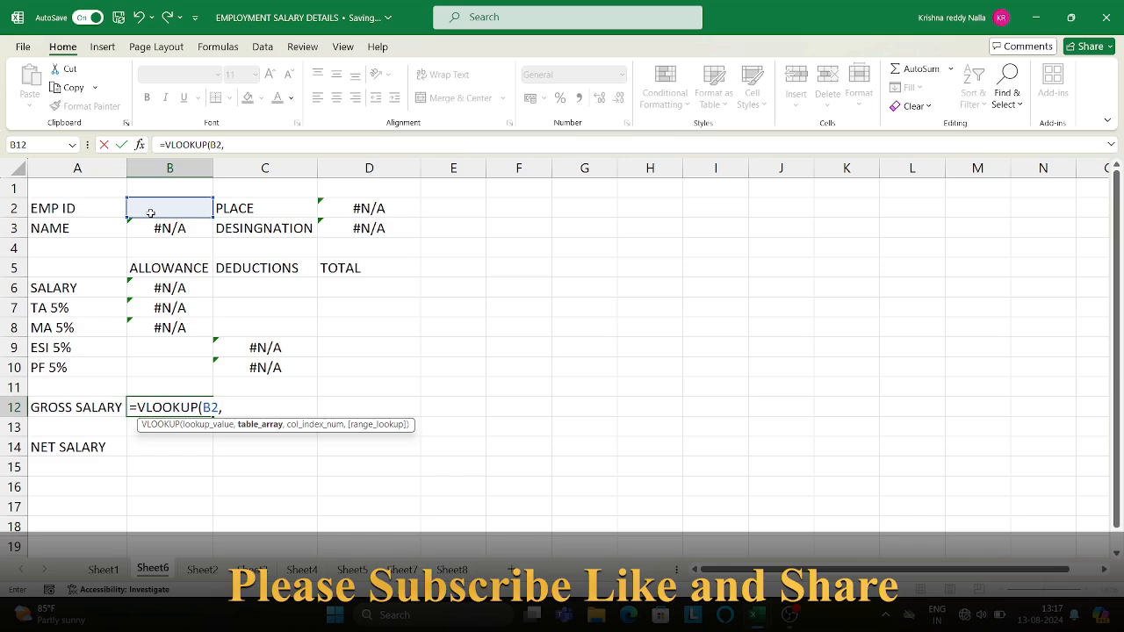
pyautogui.write('ES')
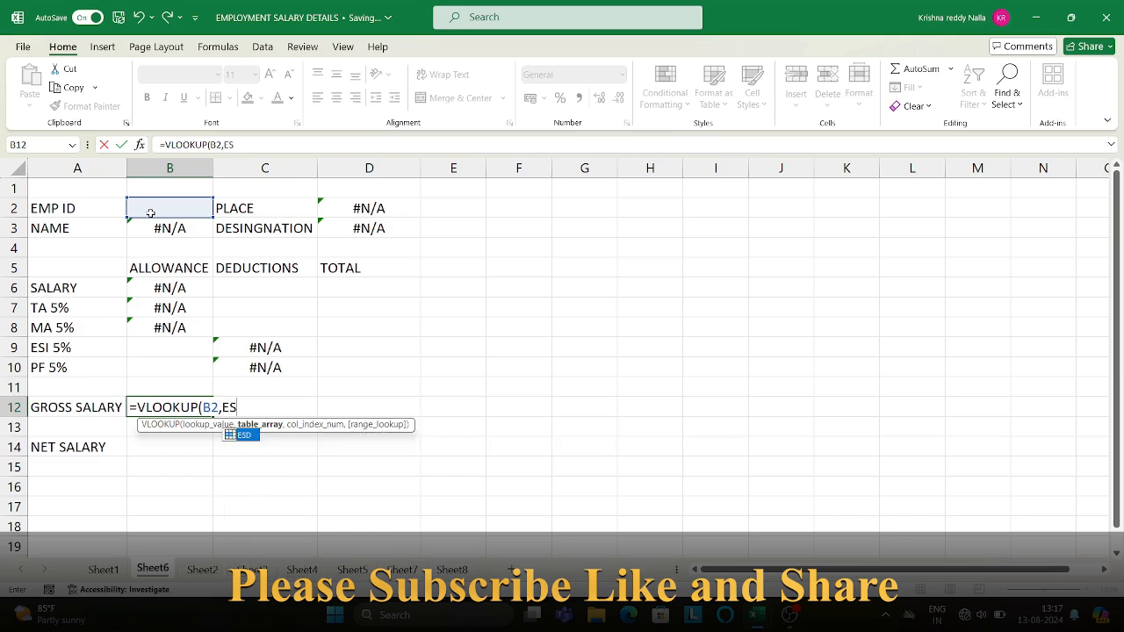
pyautogui.press('Tab')
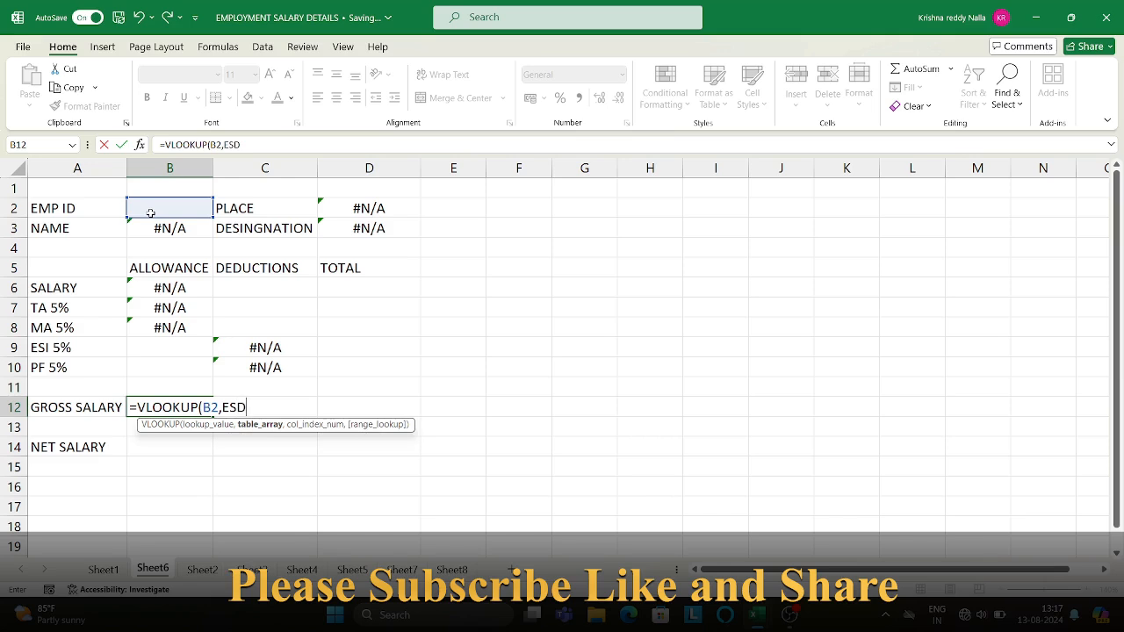
pyautogui.write(',')
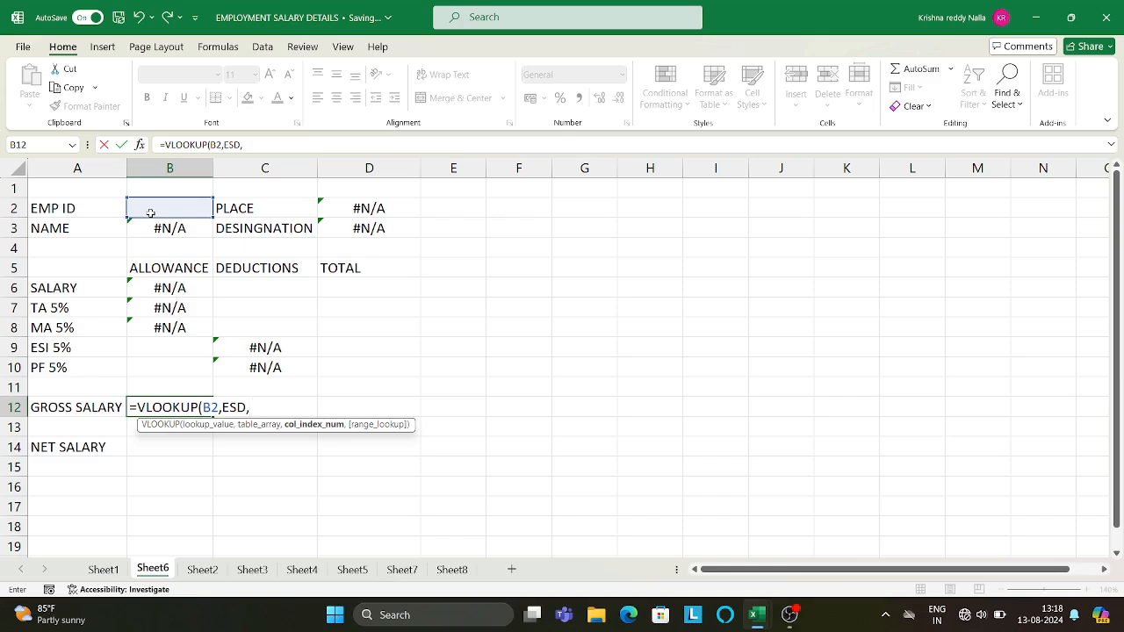
pyautogui.write('8,')
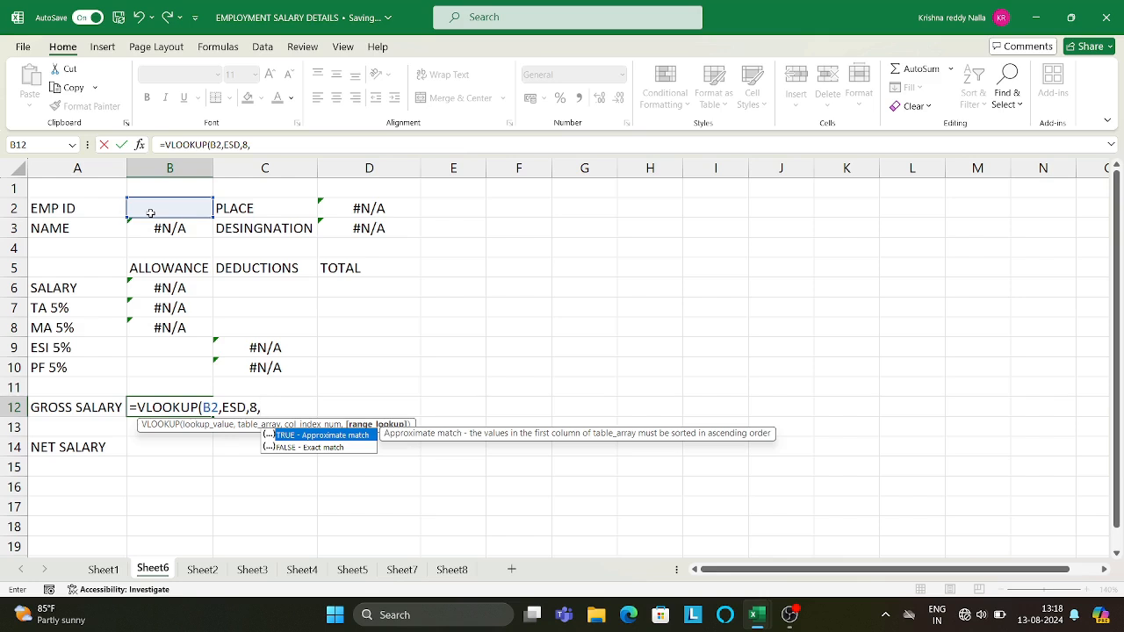
pyautogui.press('Down')
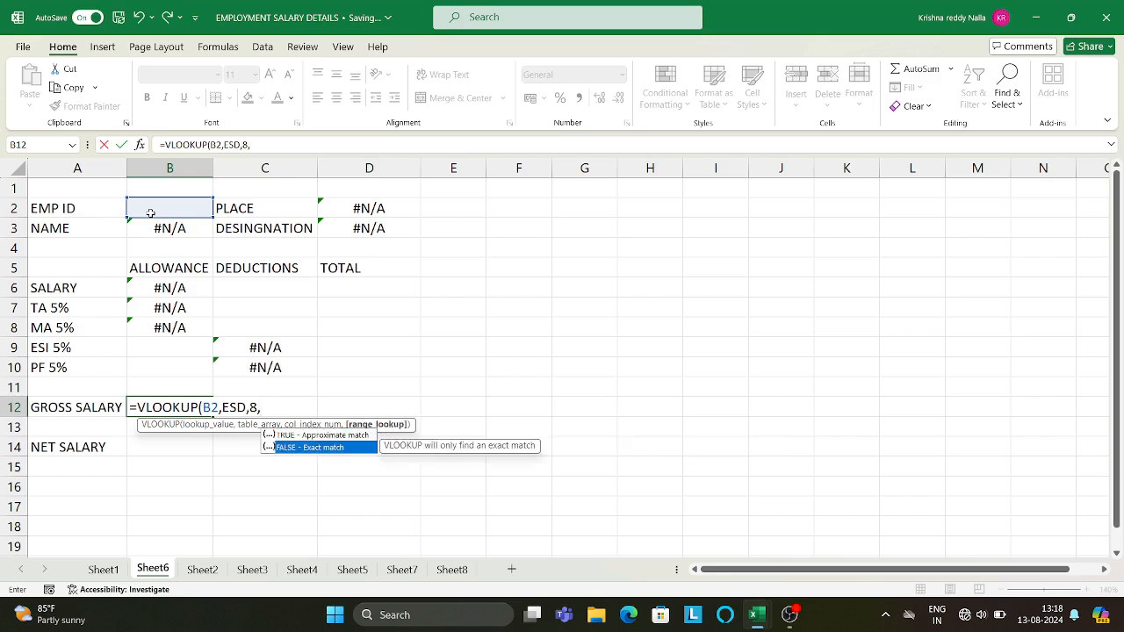
pyautogui.press('Return')
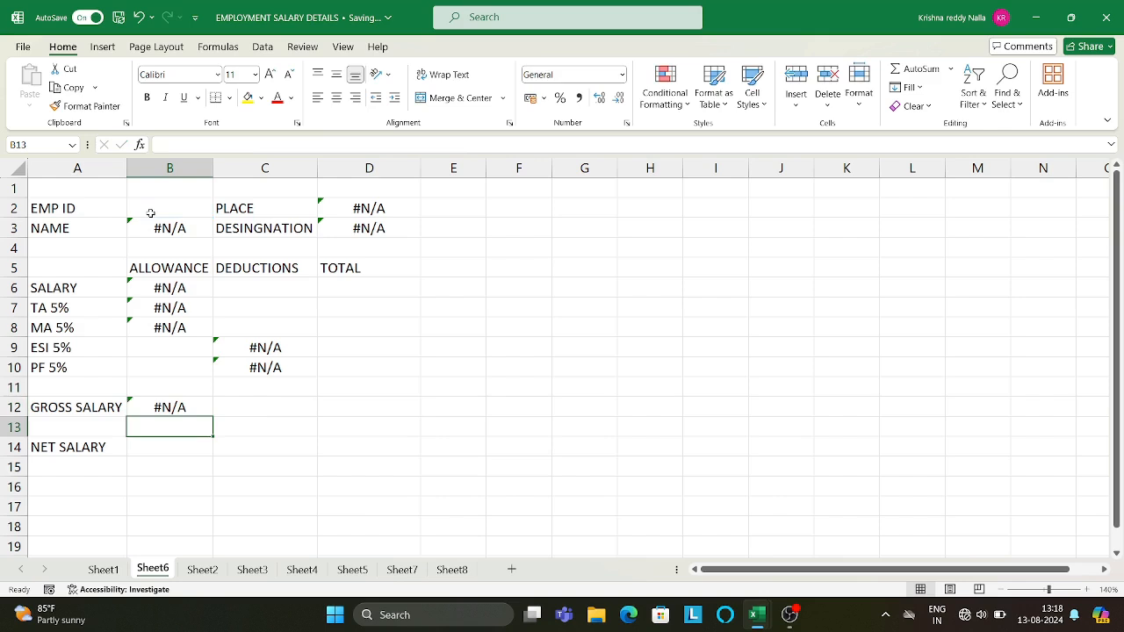
# Complete the gross salary formula in B12 with the exact-match argument so it reads =VLOOKUP(B2,ESD,8,FALSE)
pyautogui.press('Up')
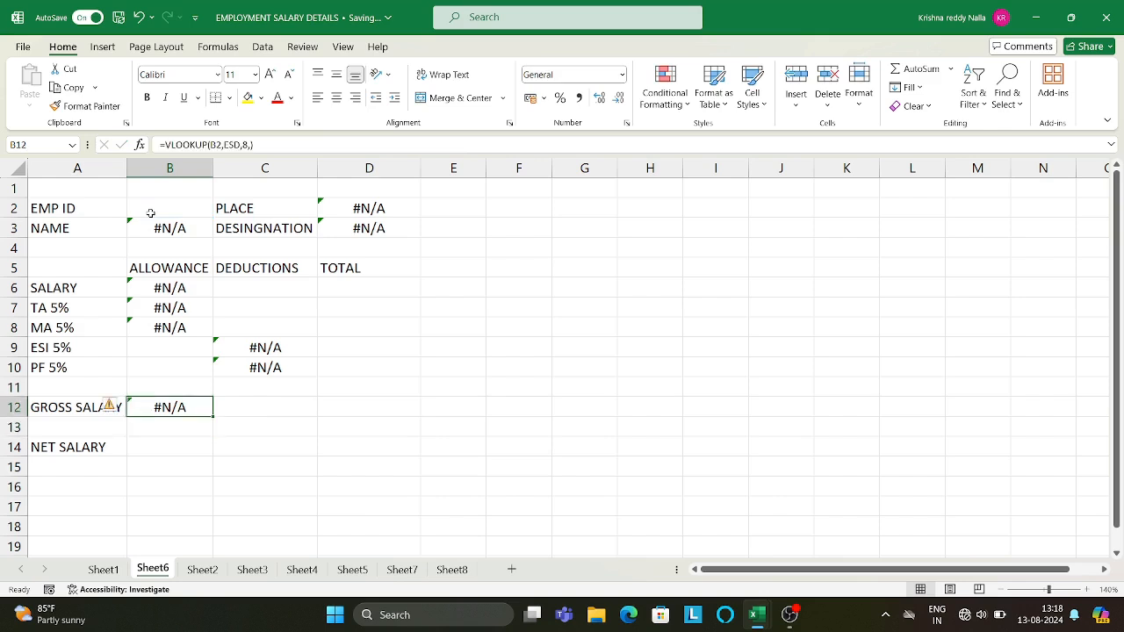
pyautogui.press('F2')
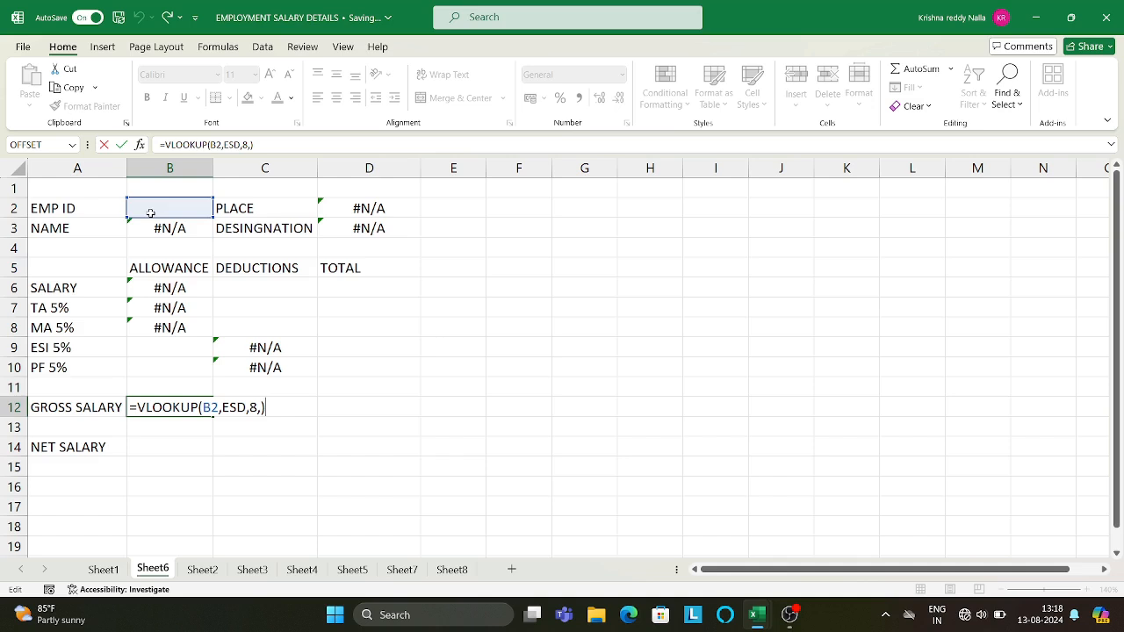
pyautogui.press('Left')
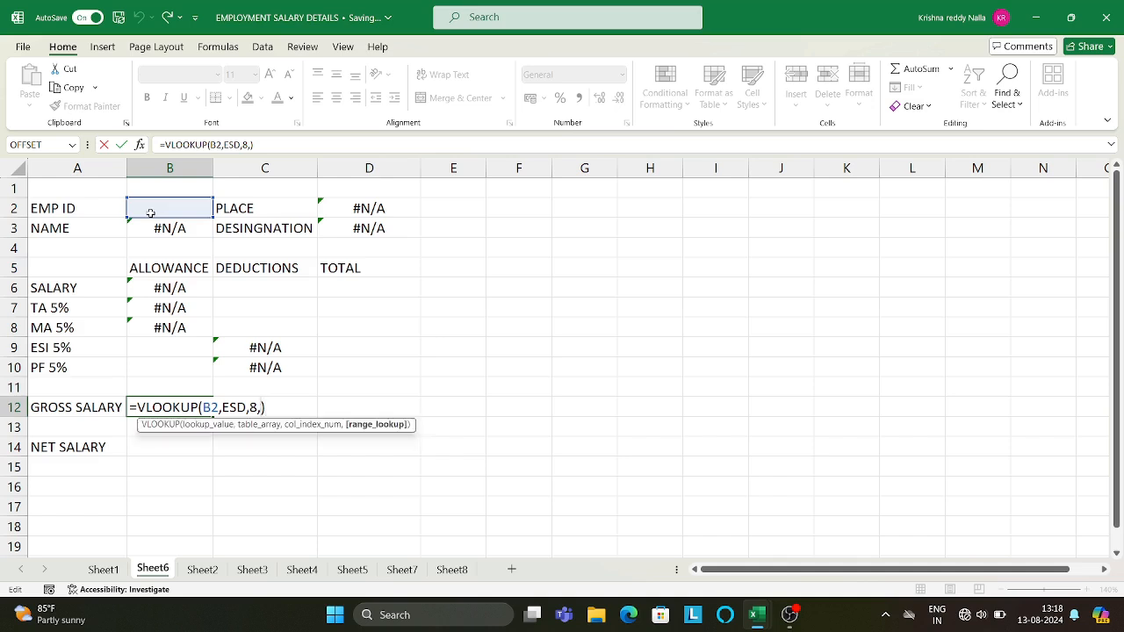
pyautogui.press('BackSpace')
pyautogui.write(',')
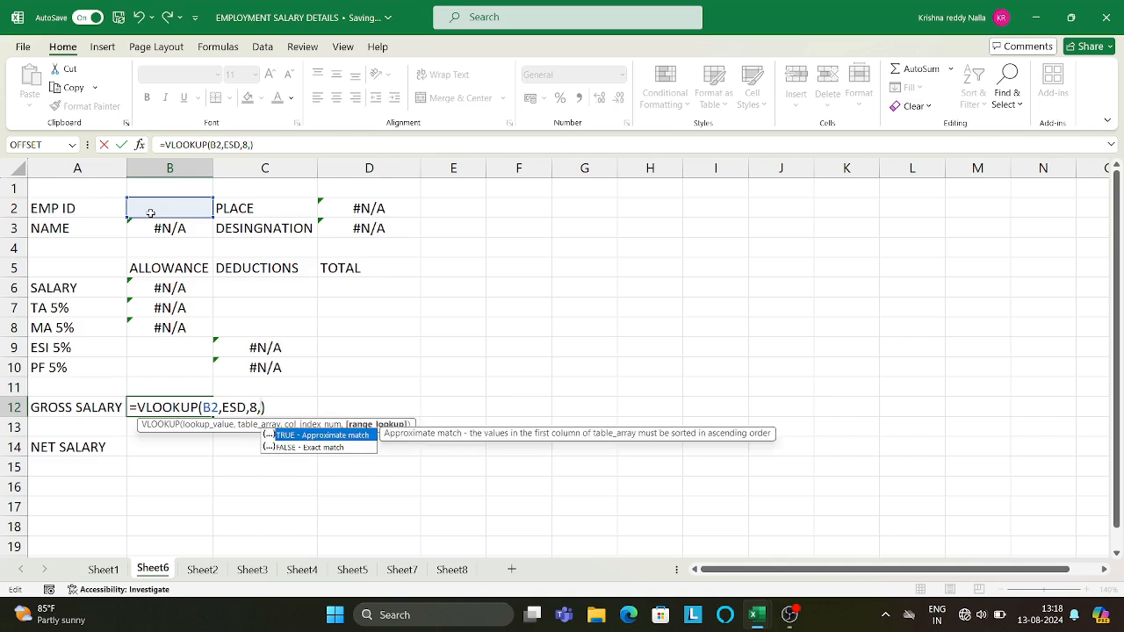
pyautogui.press('Down')
pyautogui.press('Tab')
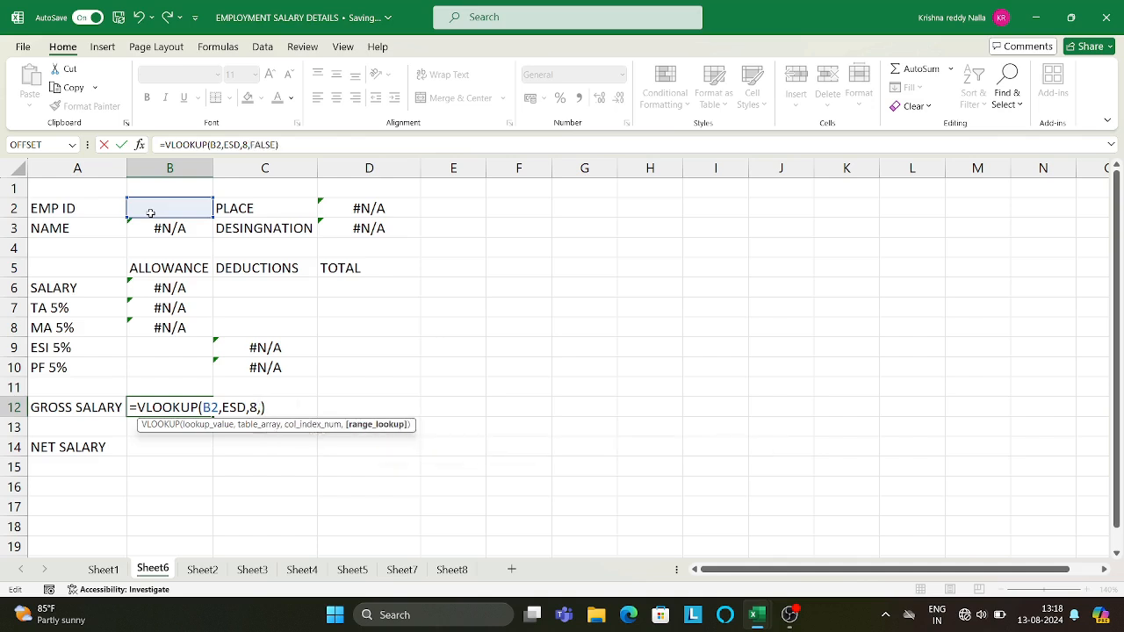
pyautogui.press('Return')
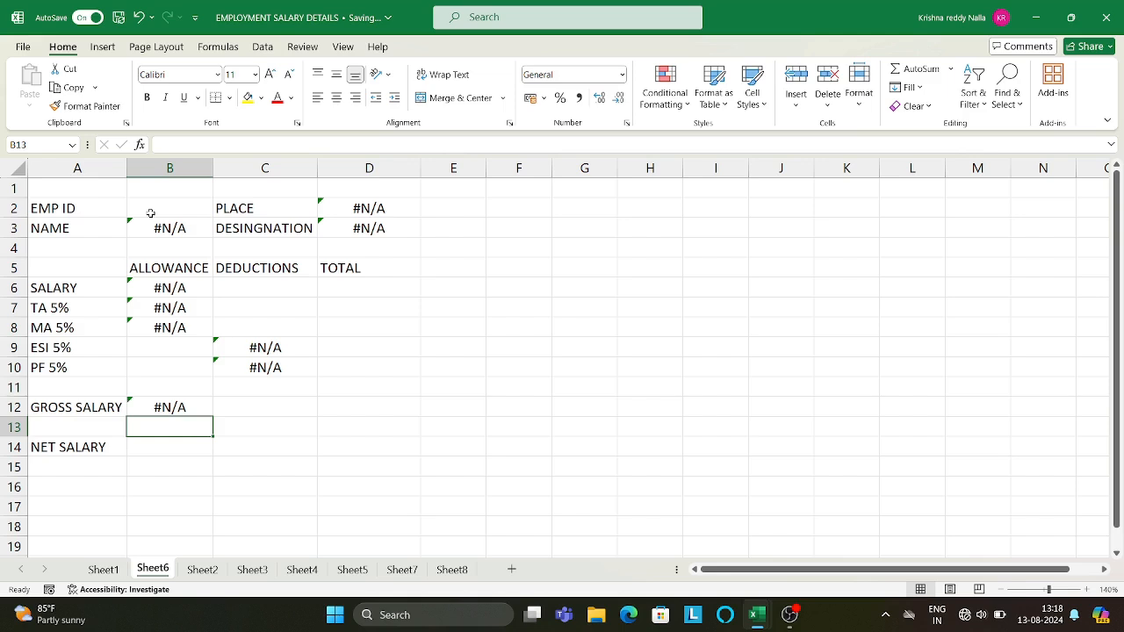
pyautogui.press('Up')
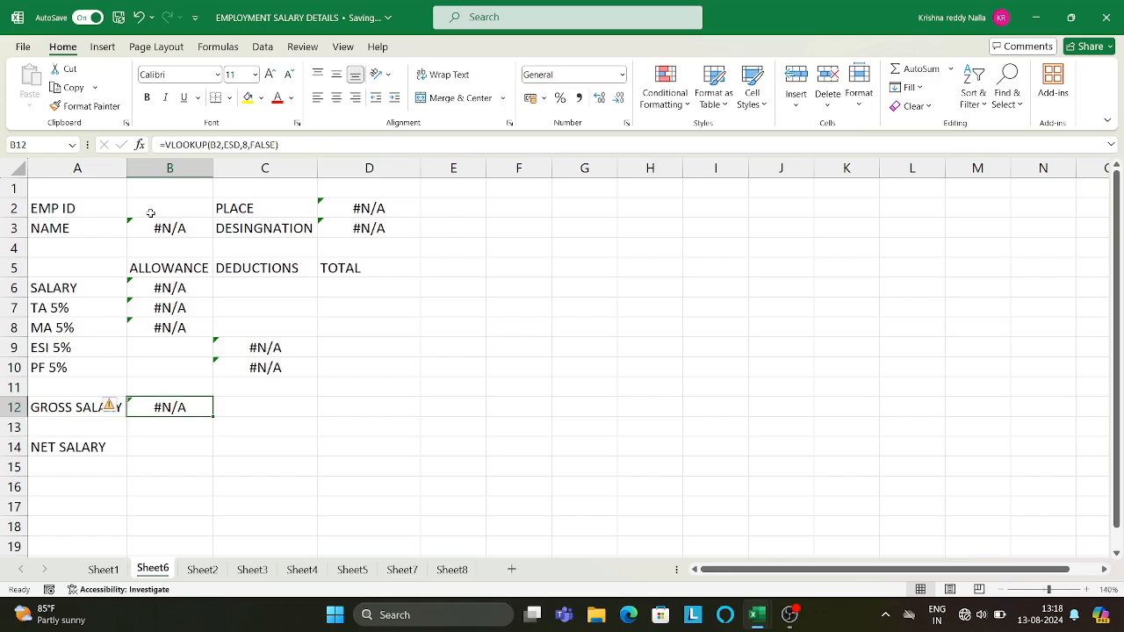
# Enter =VLOOKUP(B2,ESD,12,FALSE) in D14 to retrieve the net salary from the EMP ID
pyautogui.press('Right')
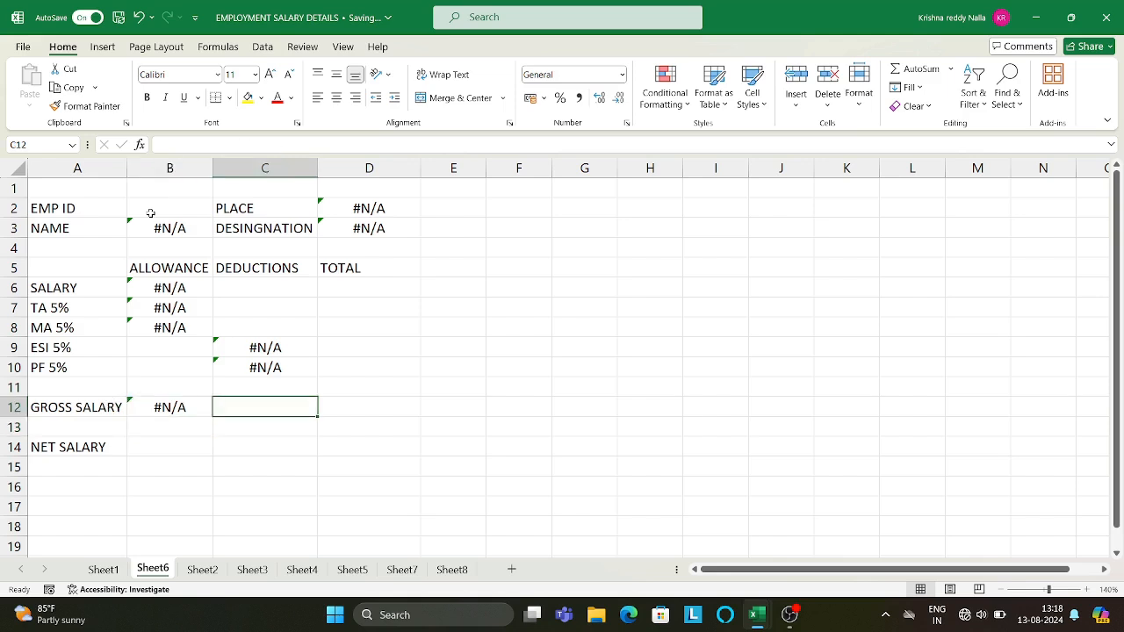
pyautogui.press('Right')
pyautogui.press('Down')
pyautogui.press('Down')
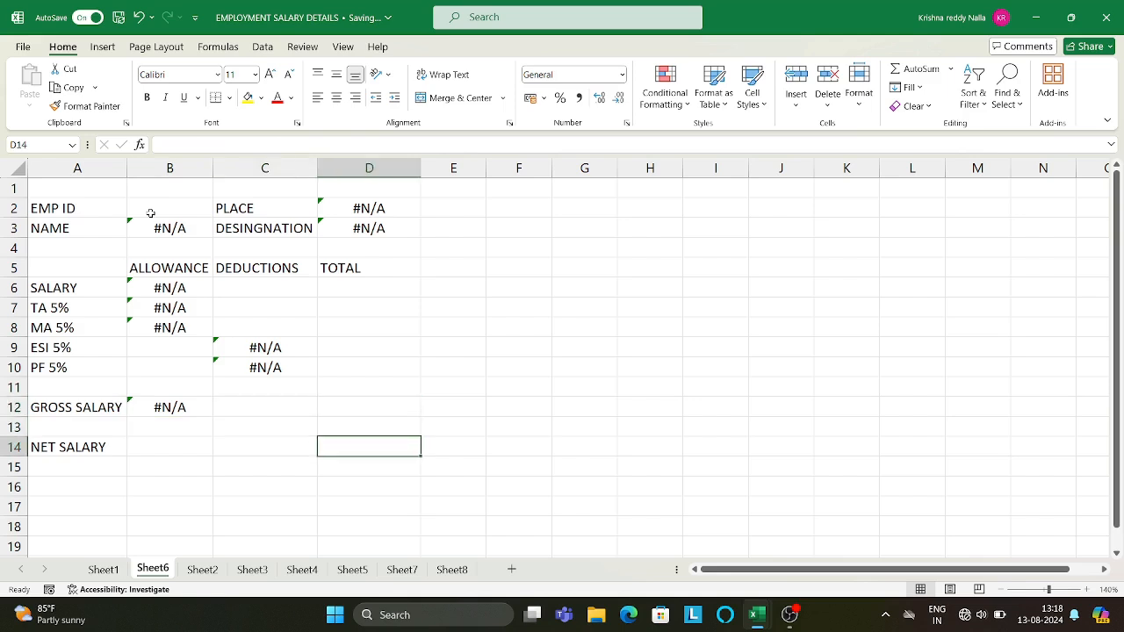
pyautogui.press('Down')
pyautogui.press('Up')
pyautogui.write('=VLOOKUP(')
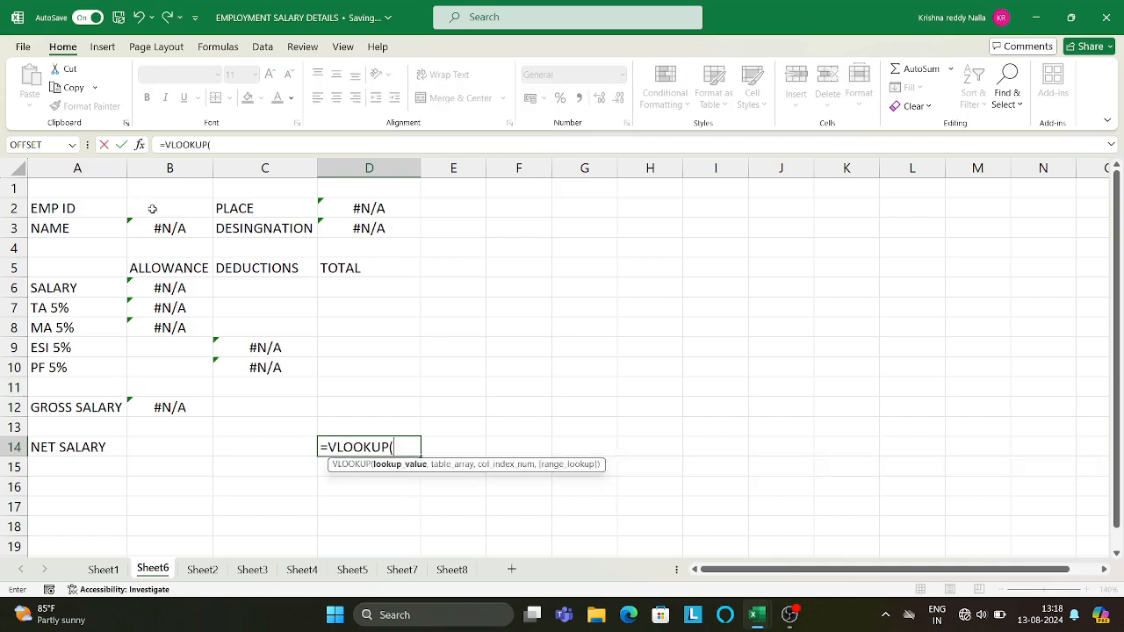
pyautogui.click(151, 209)
pyautogui.write(',E')
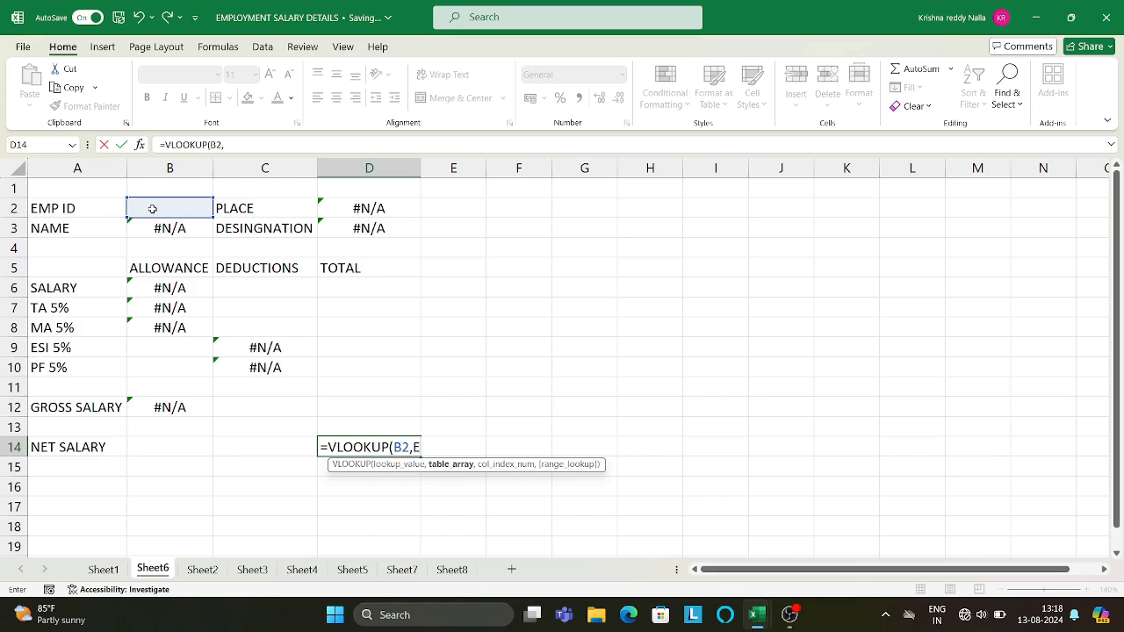
pyautogui.write('SD,')
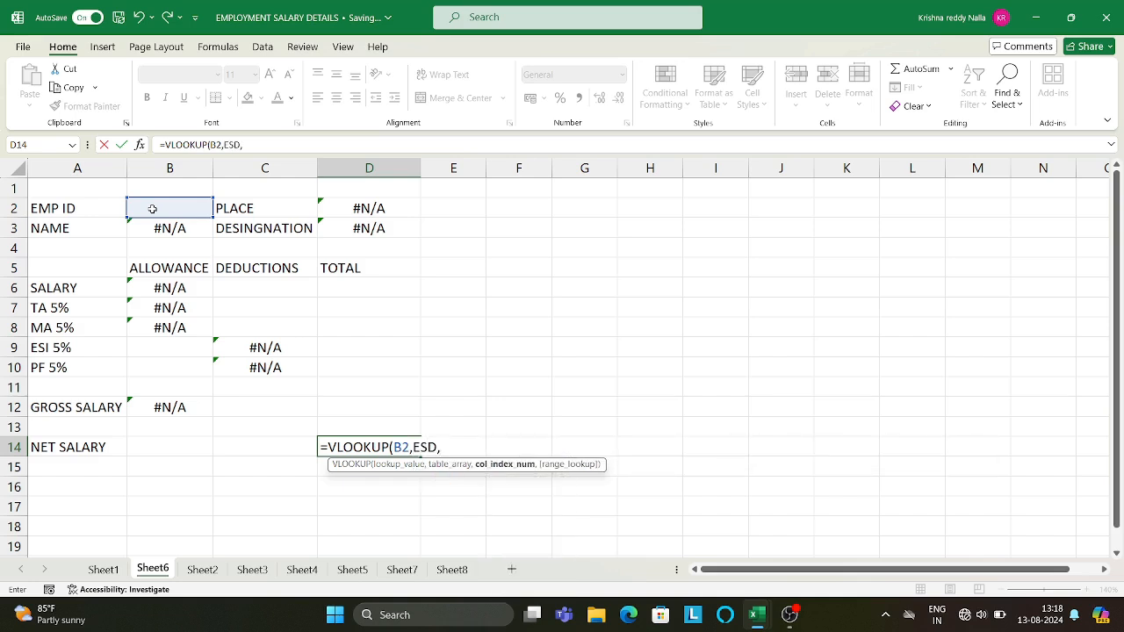
pyautogui.write('12,')
pyautogui.press('Down')
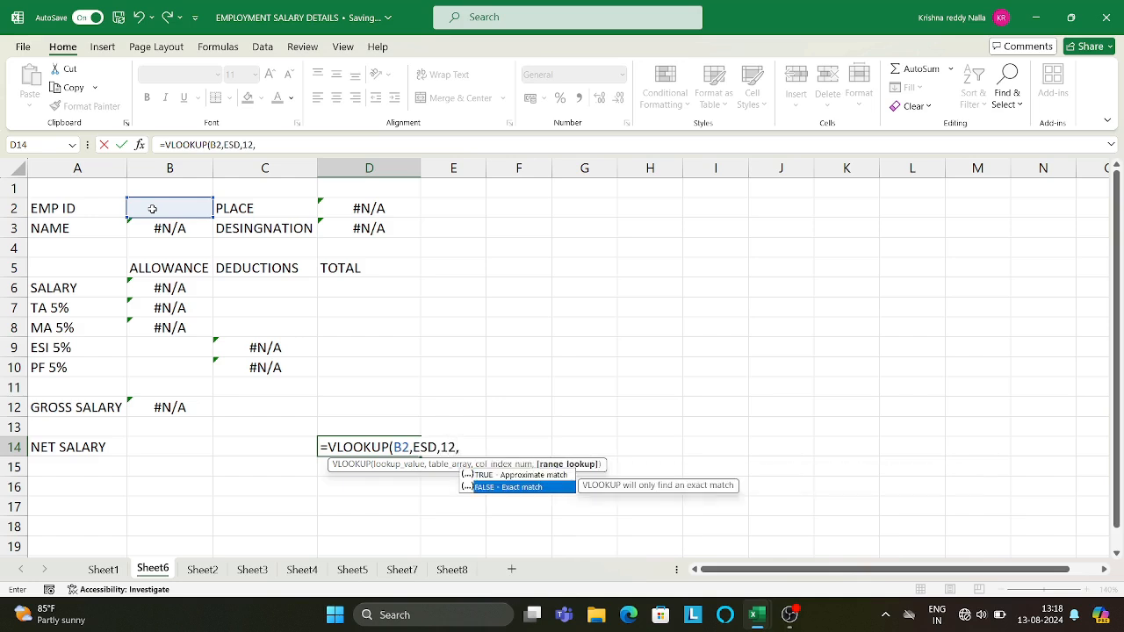
pyautogui.press('Tab')
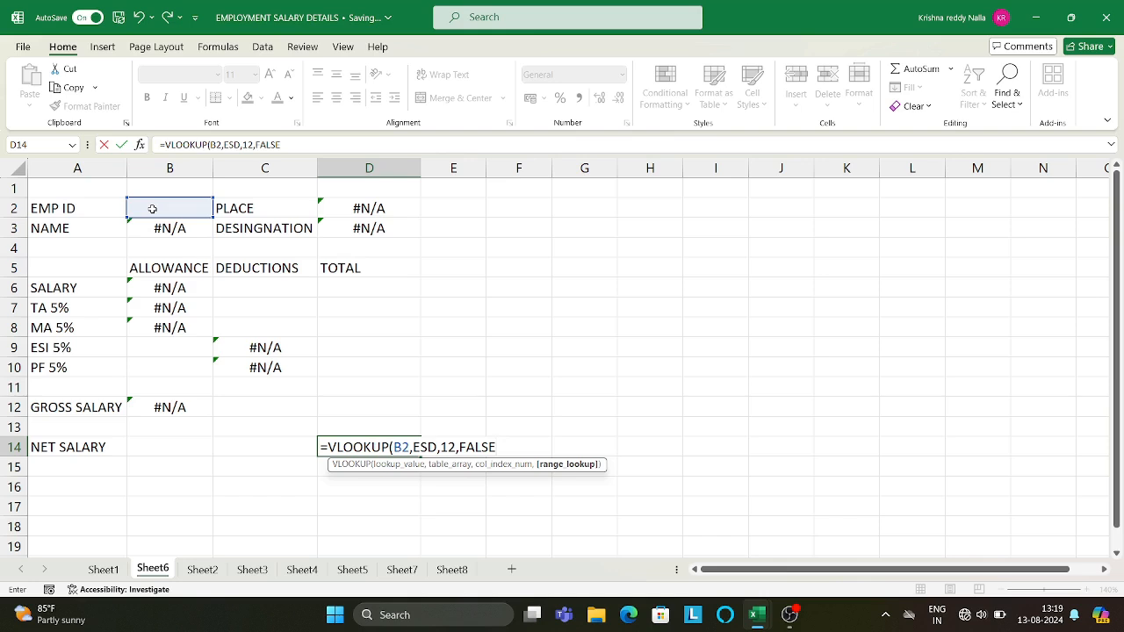
pyautogui.press('Return')
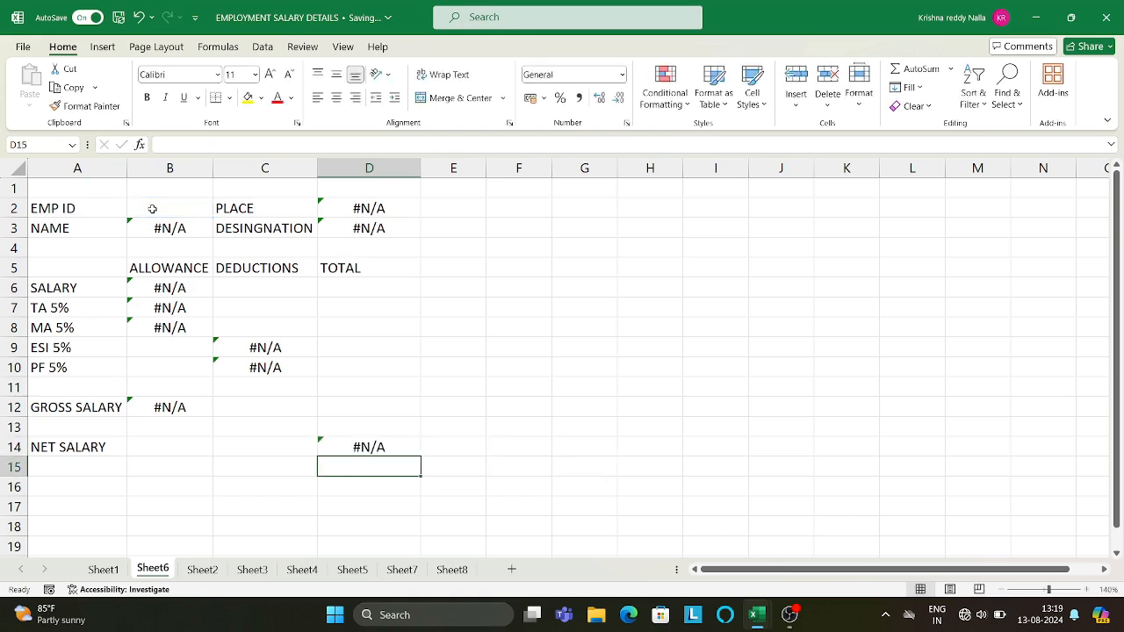
# Check the employee table on Sheet1 and enter the sixth employee's ID in B2 on Sheet6
pyautogui.press('Up')
pyautogui.press('Up')
pyautogui.press('Up')
pyautogui.press('Up')
pyautogui.press('Up')
pyautogui.press('Up')
pyautogui.press('Up')
pyautogui.press('Up')
pyautogui.press('Up')
pyautogui.press('Up')
pyautogui.press('Up')
pyautogui.press('Up')
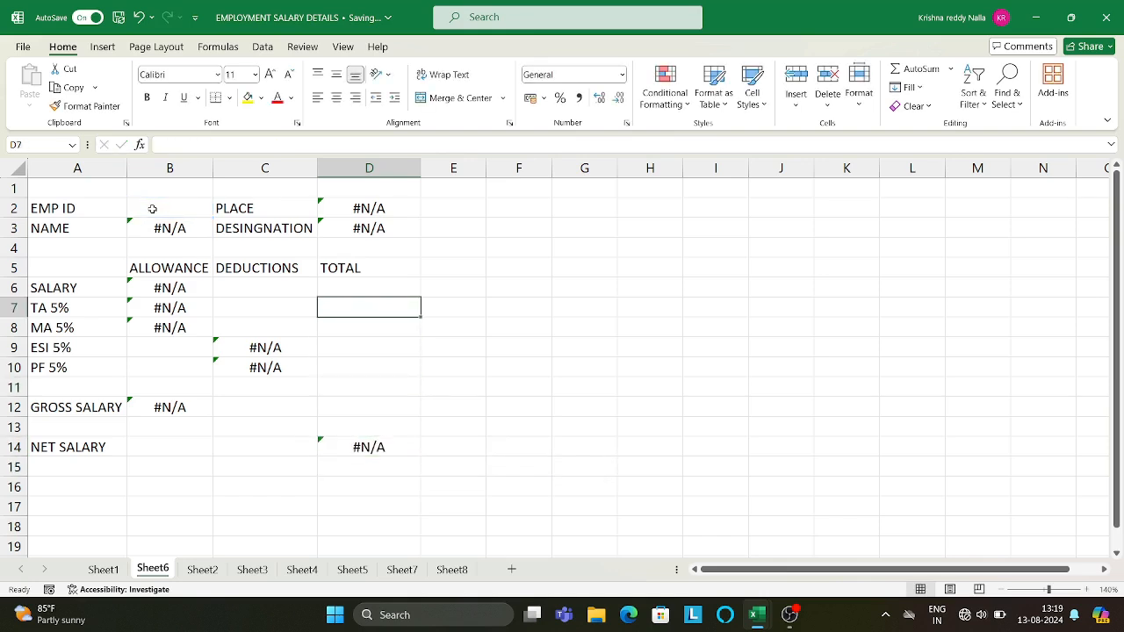
pyautogui.press('Left')
pyautogui.press('Left')
pyautogui.press('Left')
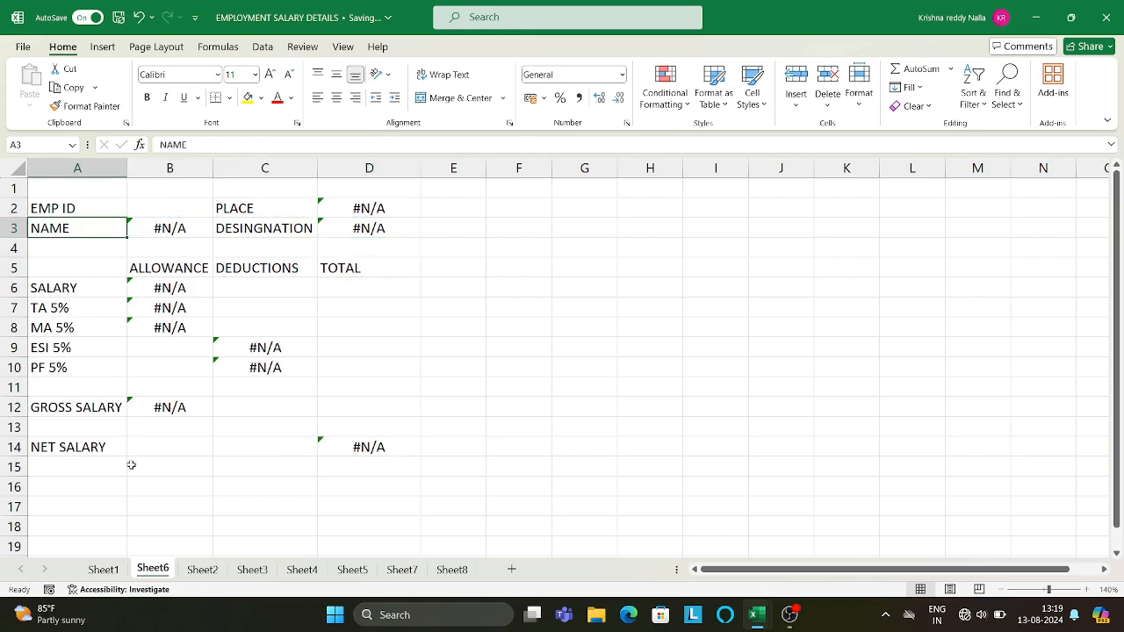
pyautogui.click(103, 571)
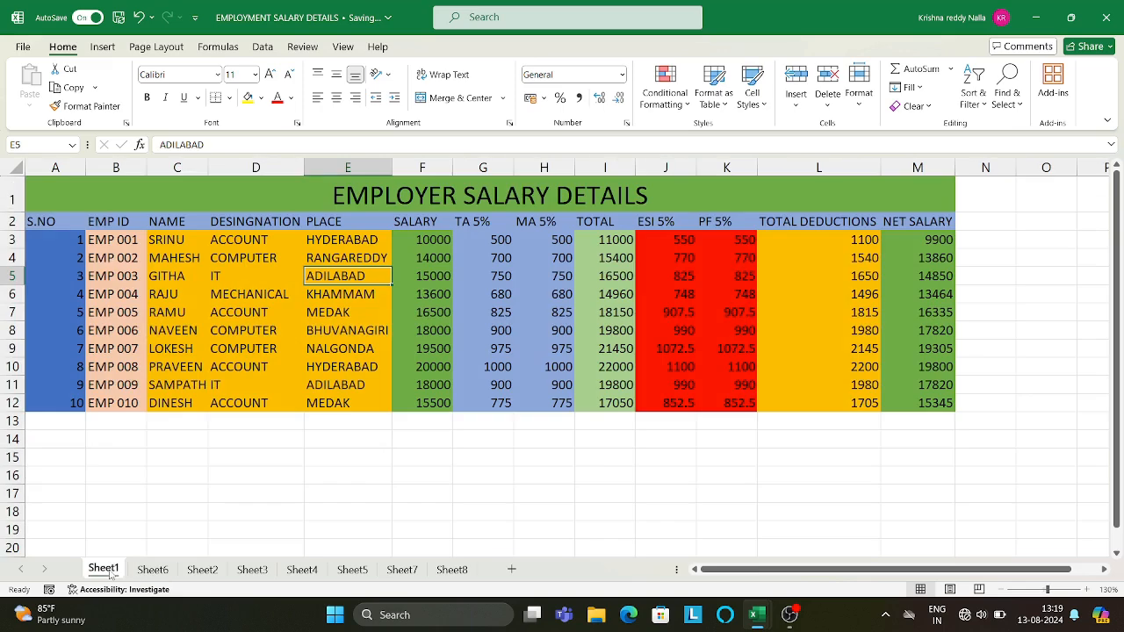
pyautogui.click(153, 571)
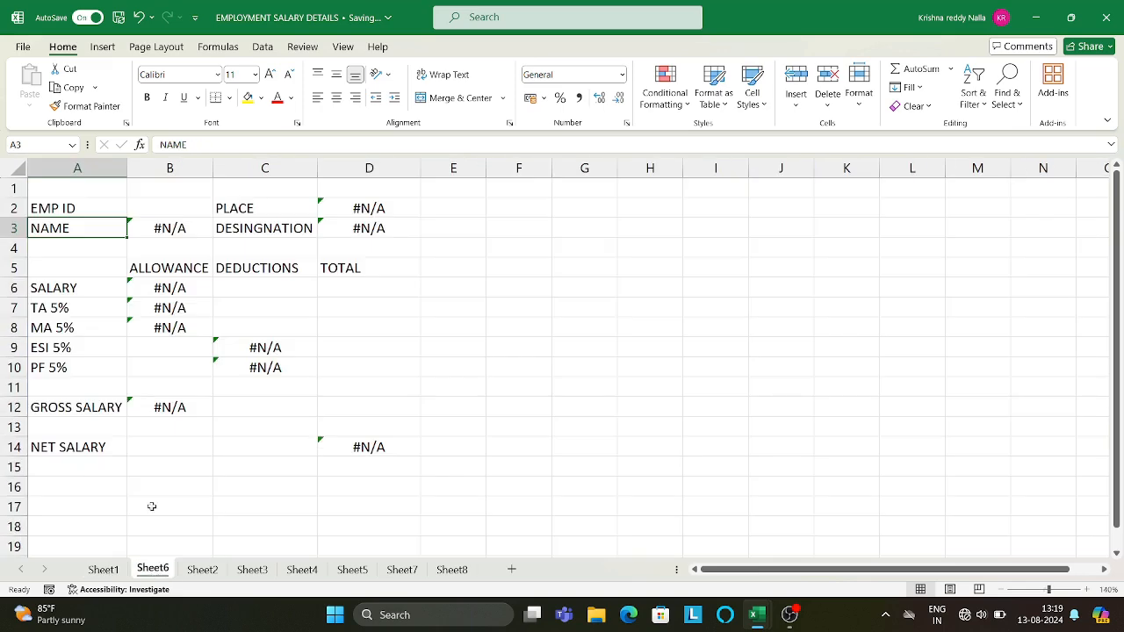
pyautogui.press('Up')
pyautogui.press('Right')
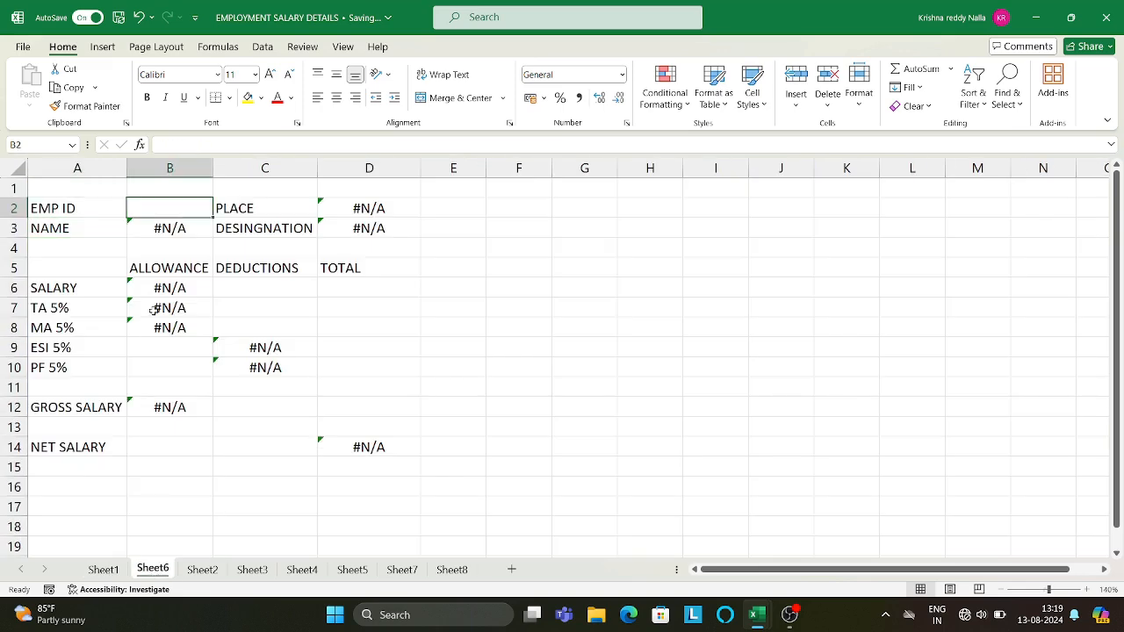
pyautogui.write('EMP')
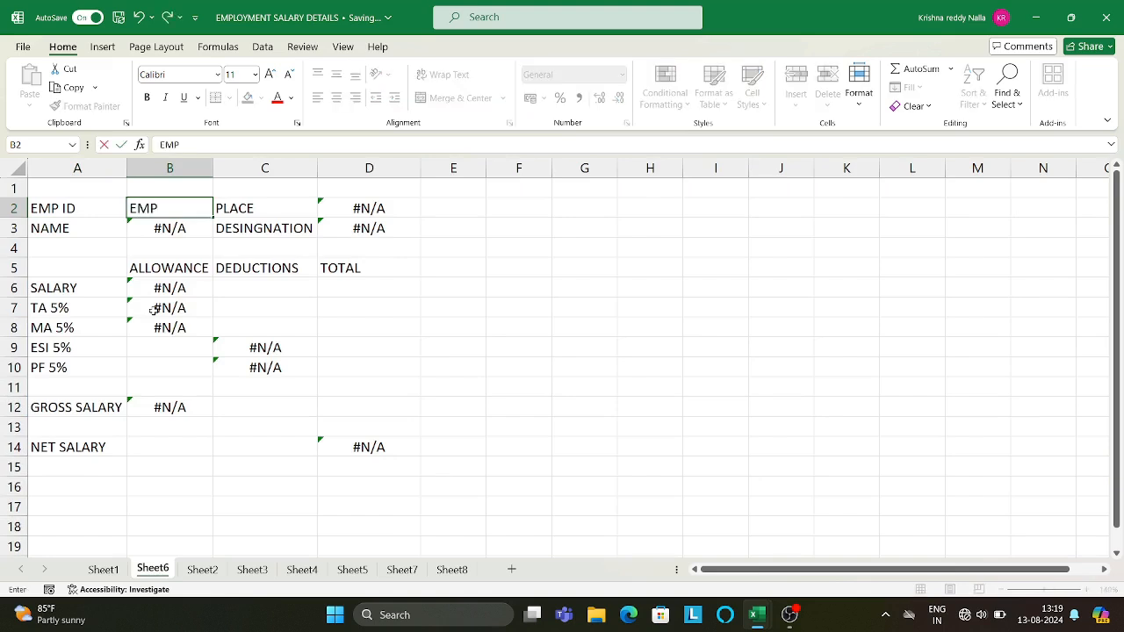
pyautogui.write(' 006')
pyautogui.press('Return')
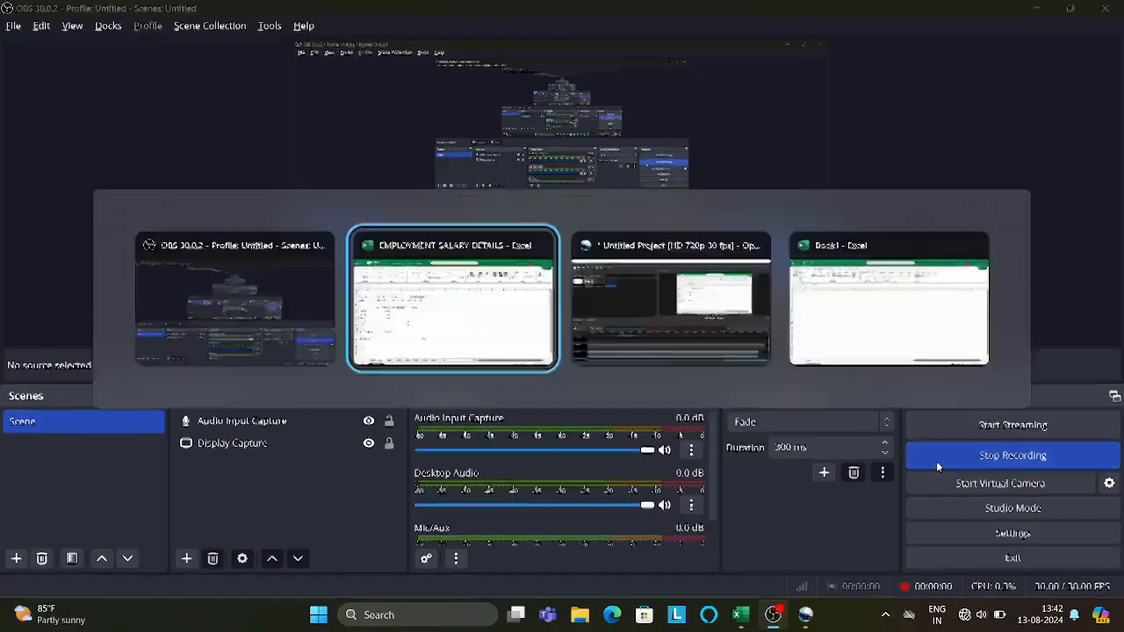
# Switch from OBS back to the EMPLOYMENT SALARY DETAILS workbook in Excel
pyautogui.hotkey('alt', 'Tab')
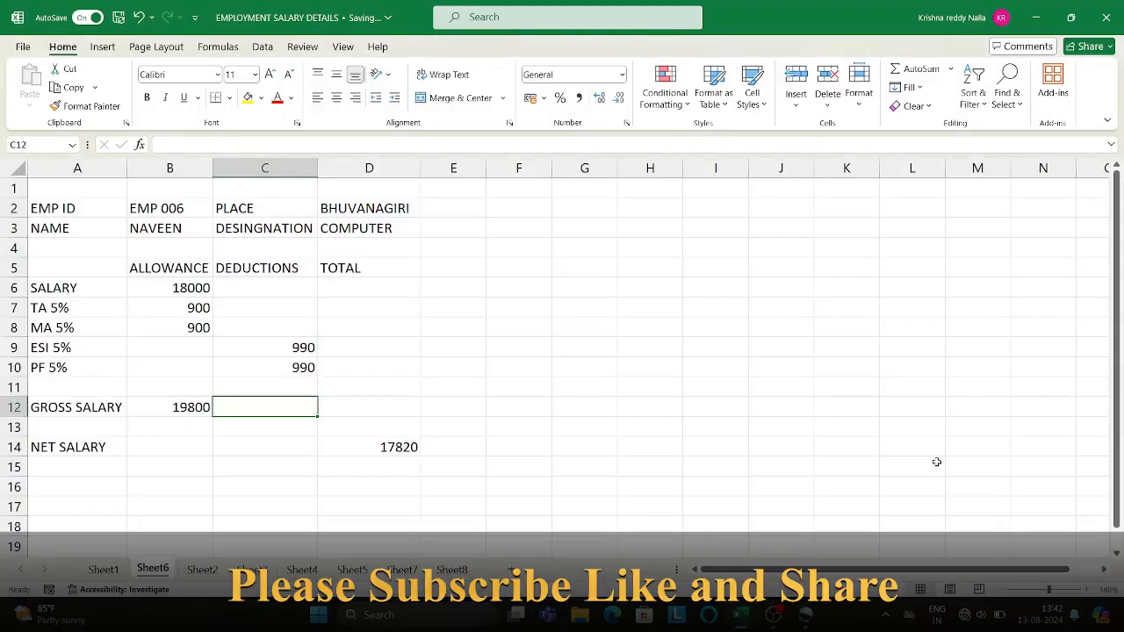
pyautogui.press('Down')
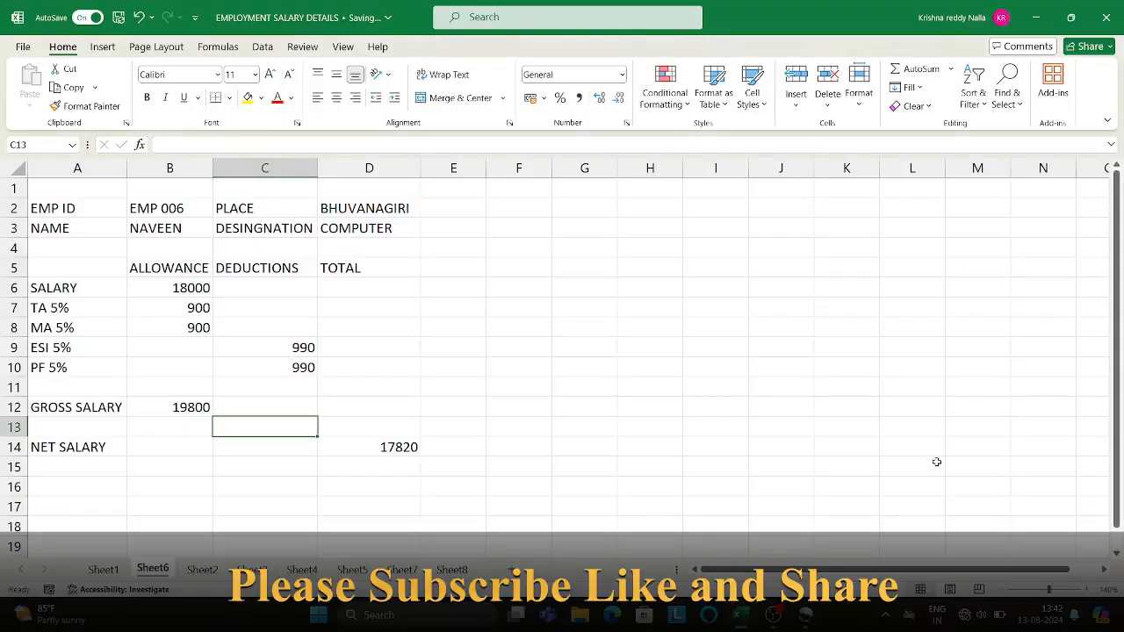
# Enter =VLOOKUP(B2,ESD,11,FALSE) in C12 to retrieve the total deductions from the EMP ID
pyautogui.press('Up')
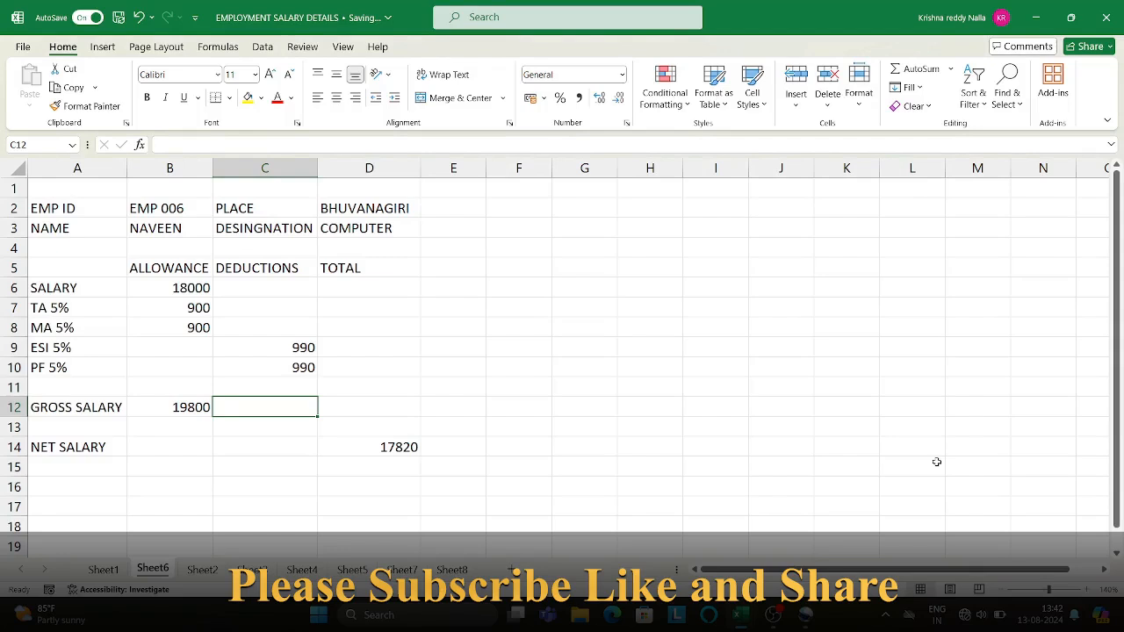
pyautogui.write('=vl')
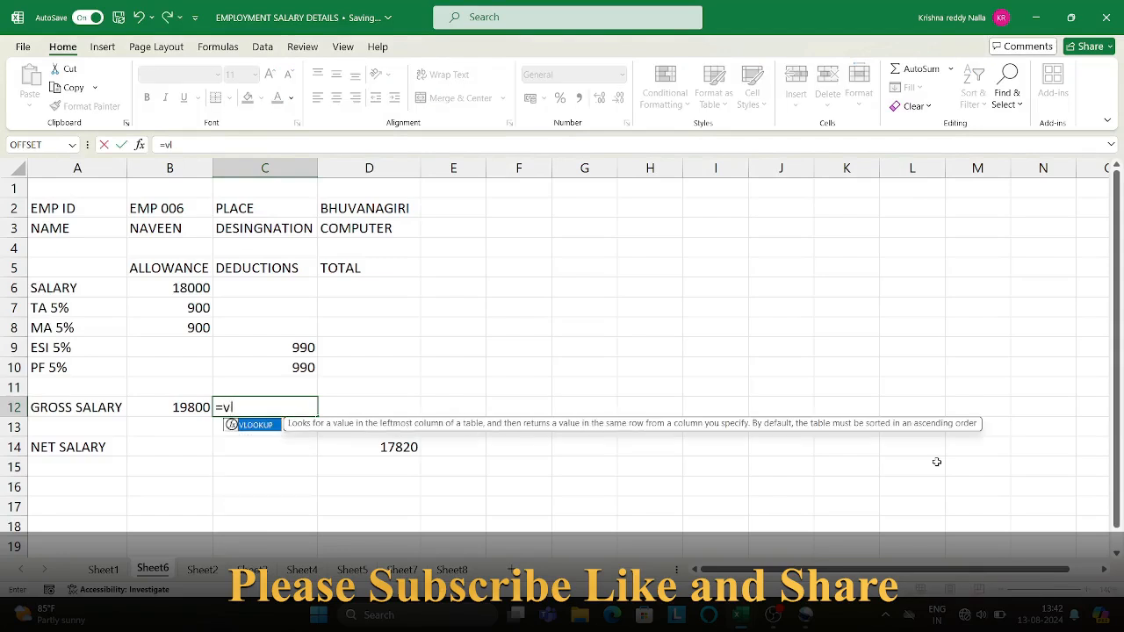
pyautogui.press('Tab')
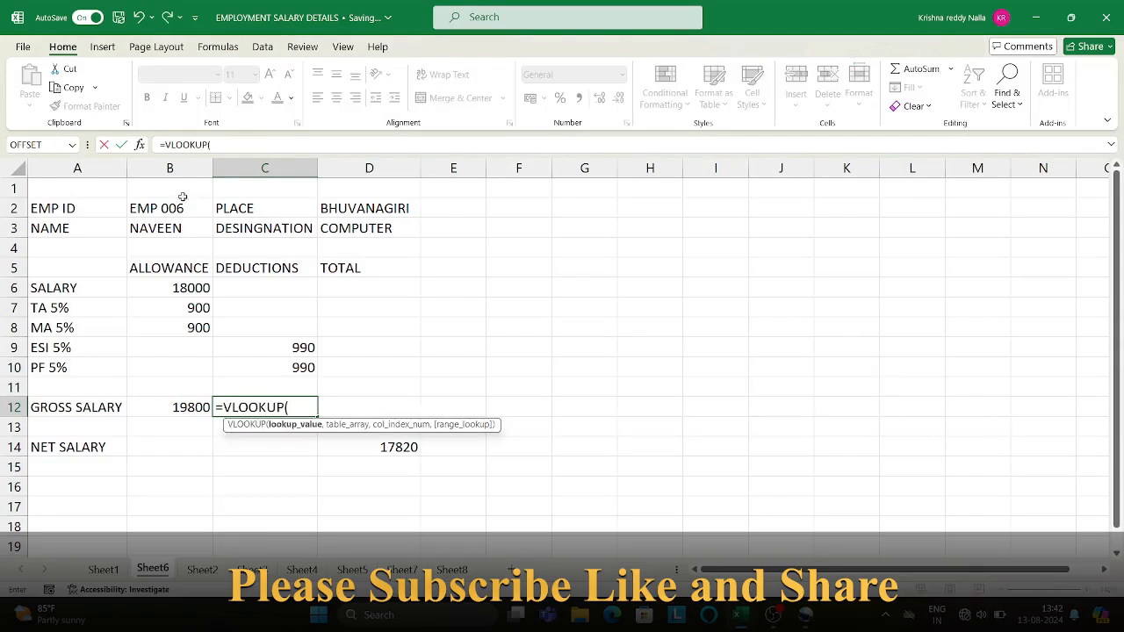
pyautogui.click(179, 208)
pyautogui.write(',')
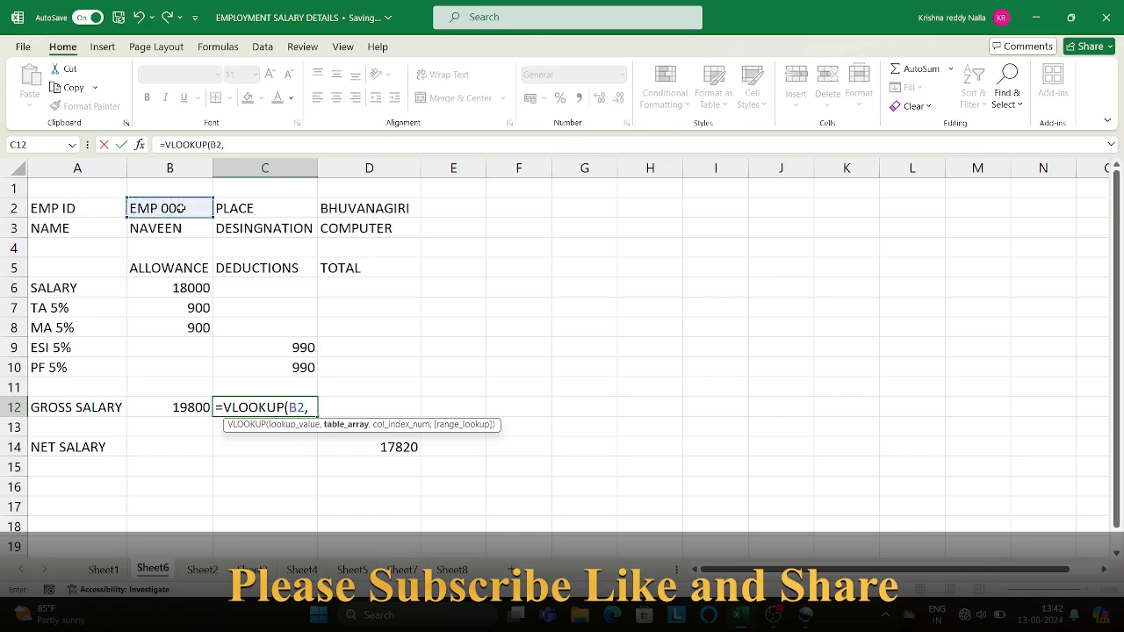
pyautogui.write('es')
pyautogui.press('Tab')
pyautogui.write(',')
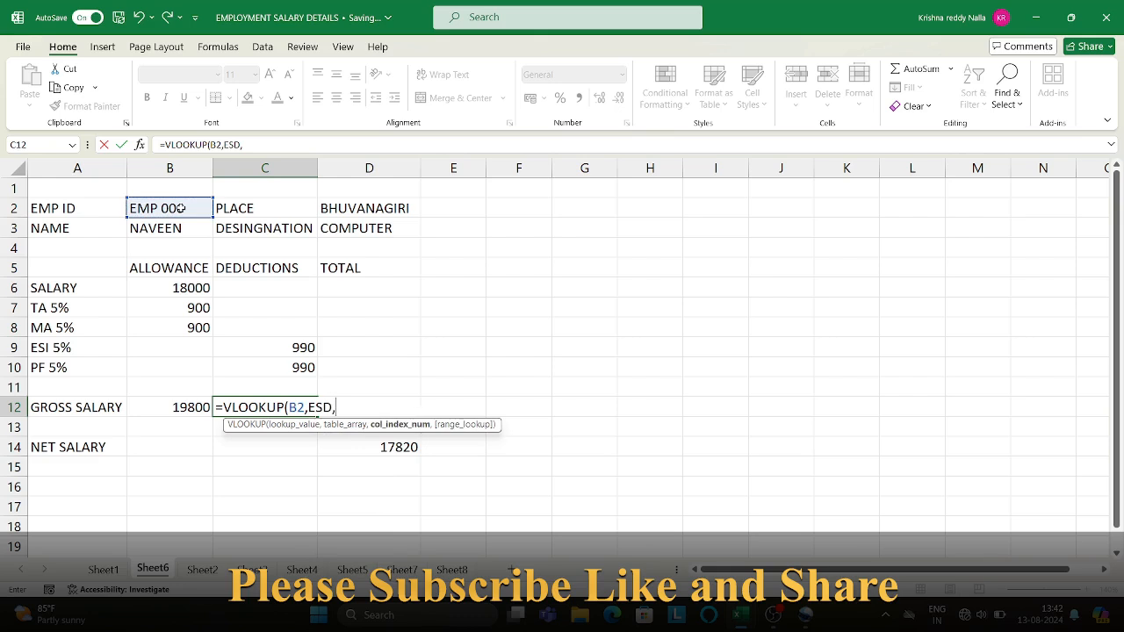
pyautogui.write('11,')
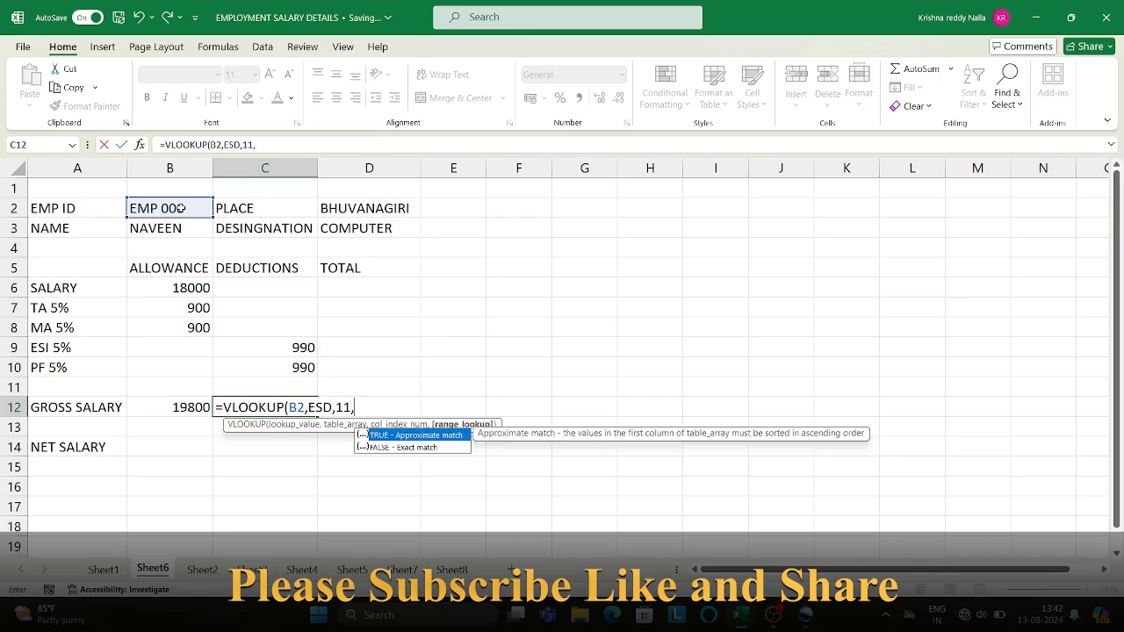
pyautogui.press('Down')
pyautogui.press('Tab')
pyautogui.press('Return')
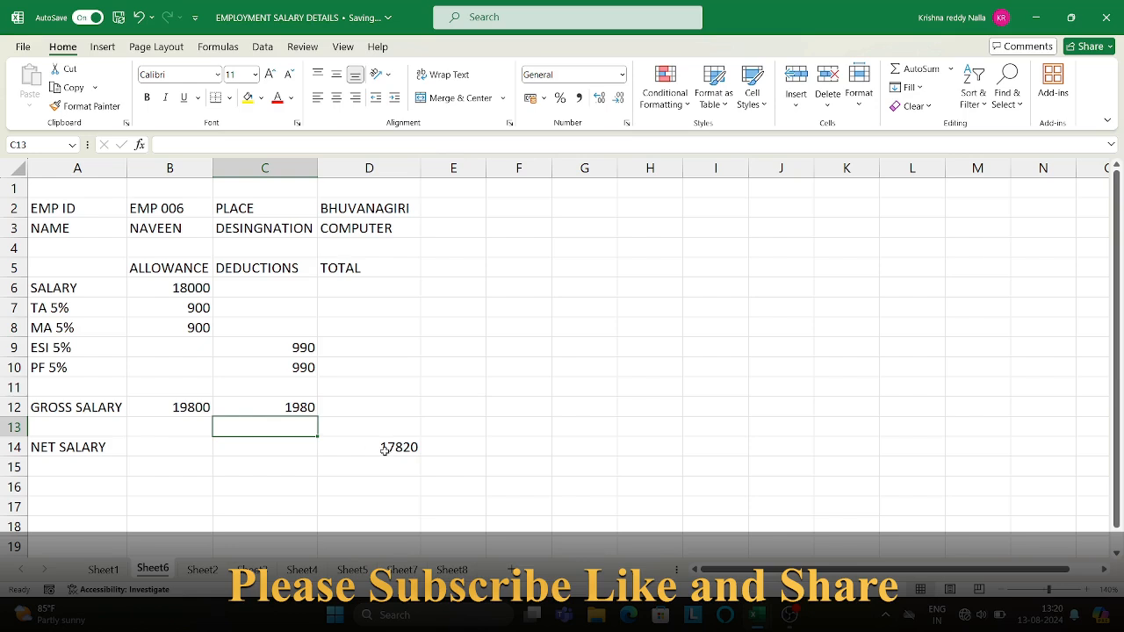
# Test the salary slip by entering the fourth employee's ID in B2
pyautogui.press('Up')
pyautogui.press('Up')
pyautogui.press('Up')
pyautogui.press('Up')
pyautogui.press('Up')
pyautogui.press('Up')
pyautogui.press('Up')
pyautogui.press('Up')
pyautogui.press('Up')
pyautogui.press('Up')
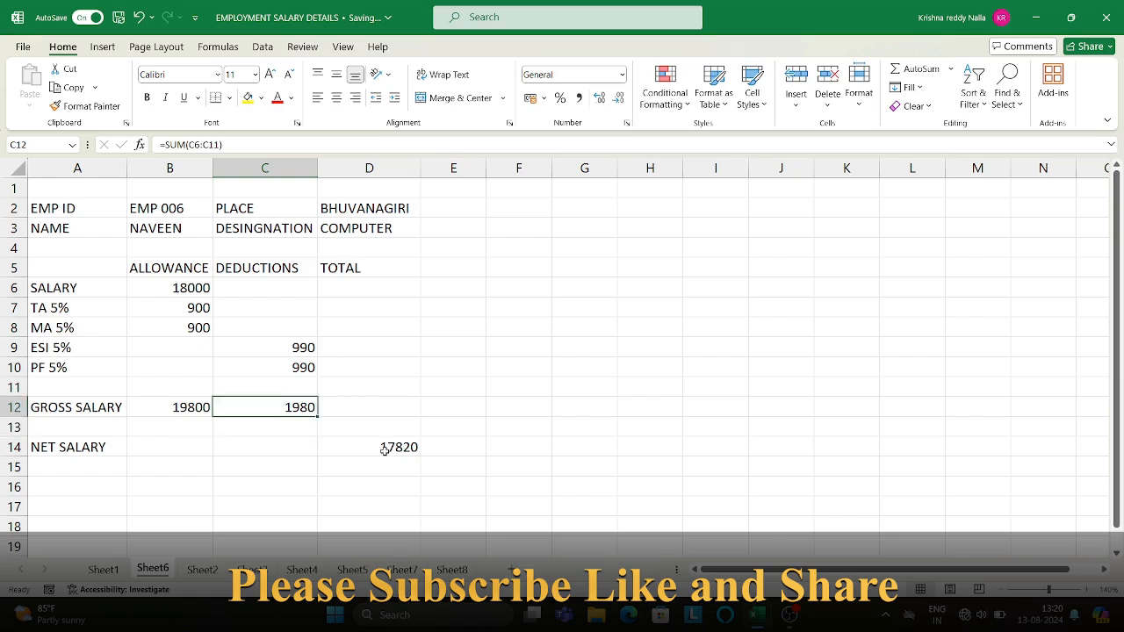
pyautogui.press('Left')
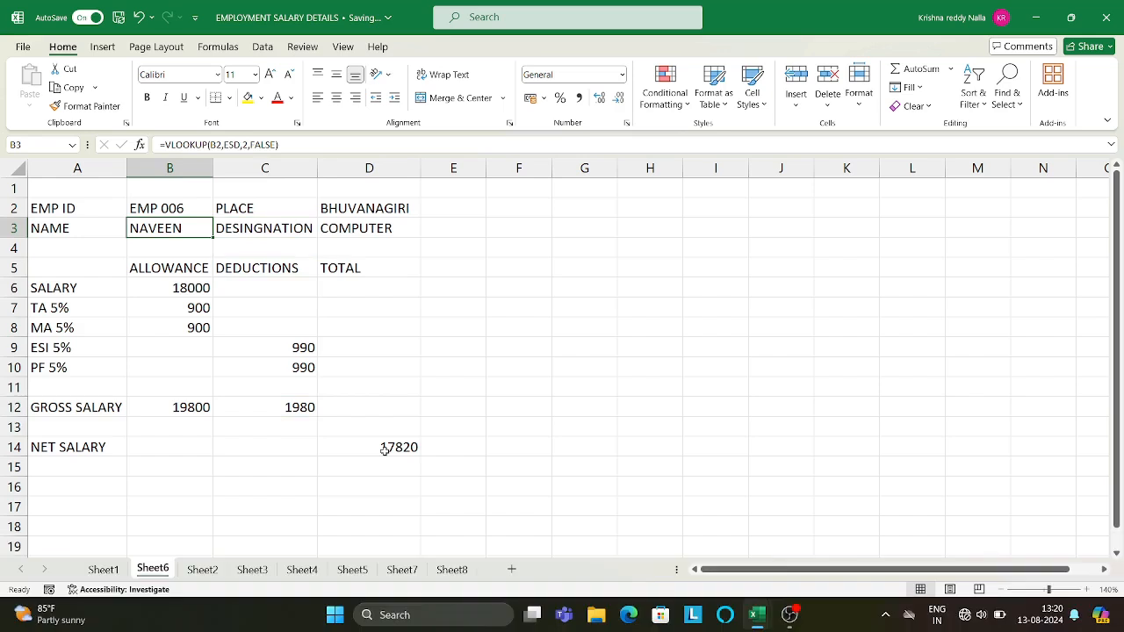
pyautogui.press('Up')
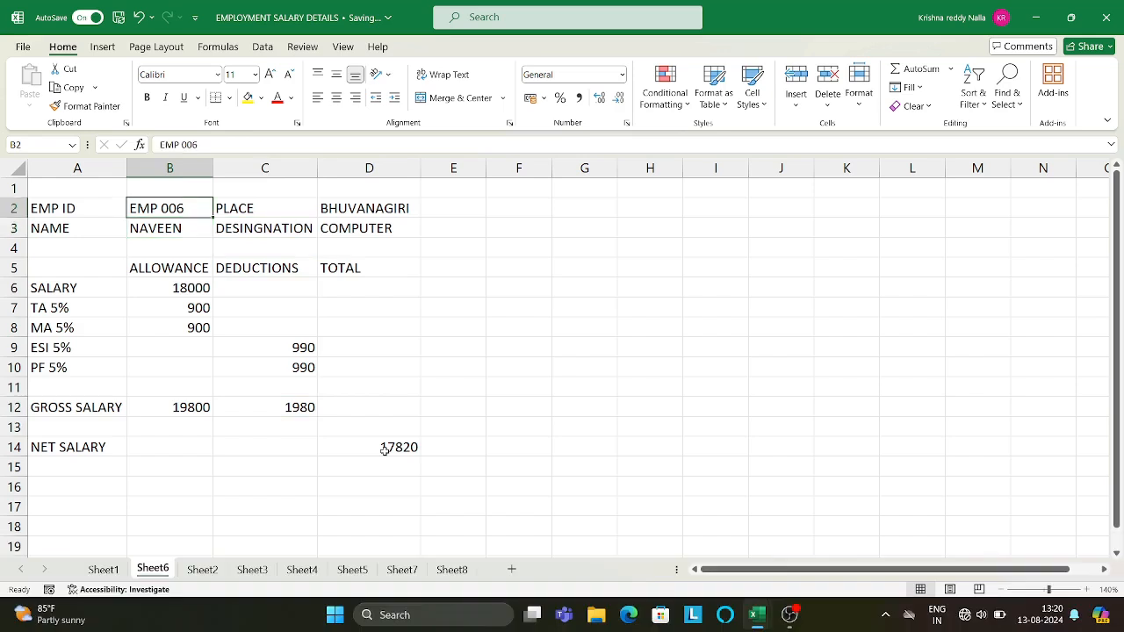
pyautogui.write('EMP ')
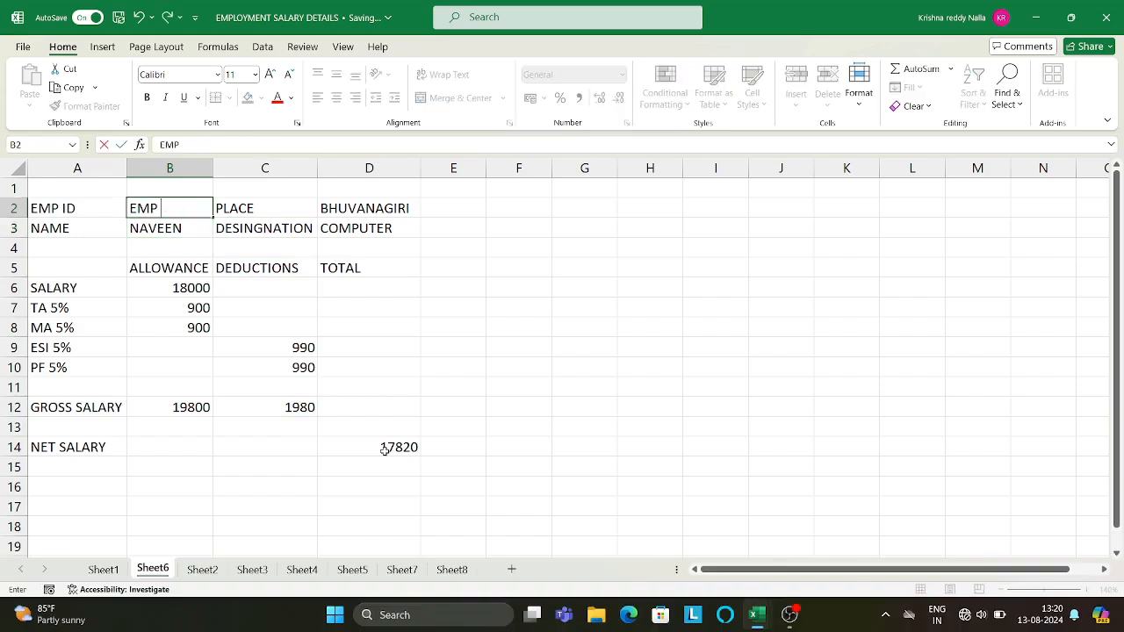
pyautogui.write('004')
pyautogui.press('Return')
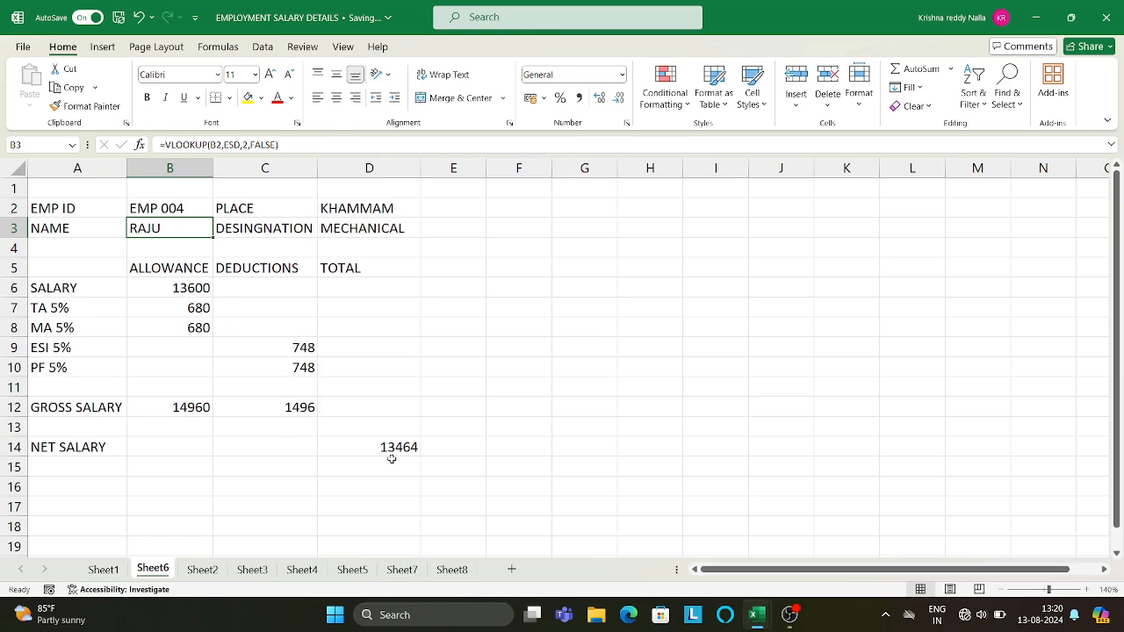
# Replace the EMP ID in B2 with the eighth employee's ID to test the lookups again
pyautogui.press('Up')
pyautogui.write('EMP')
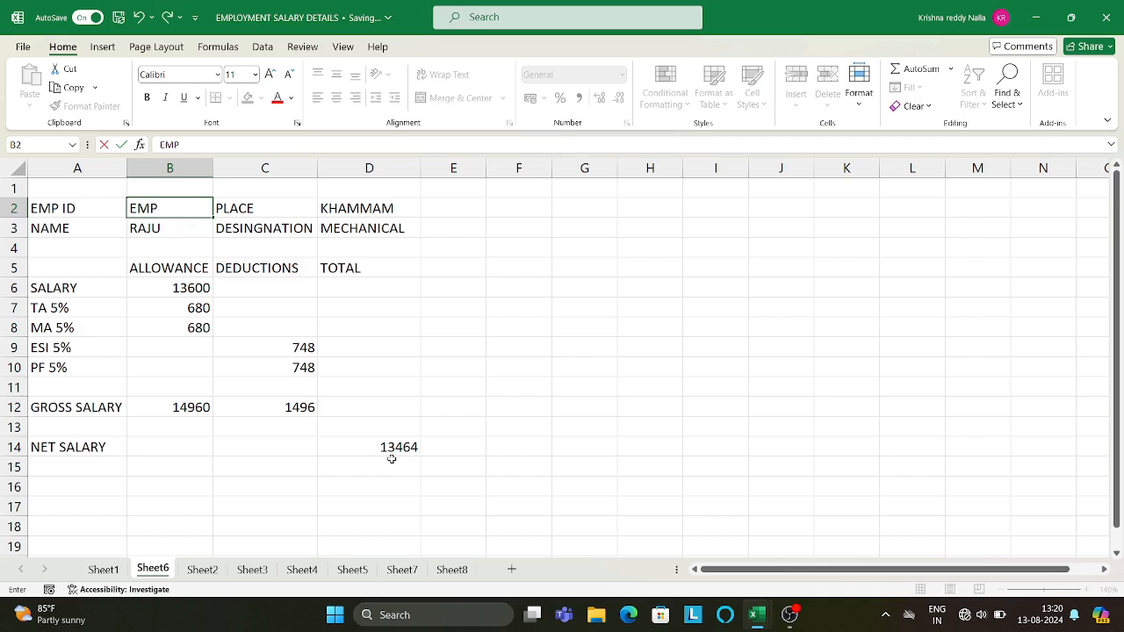
pyautogui.write(' 008')
pyautogui.press('Return')
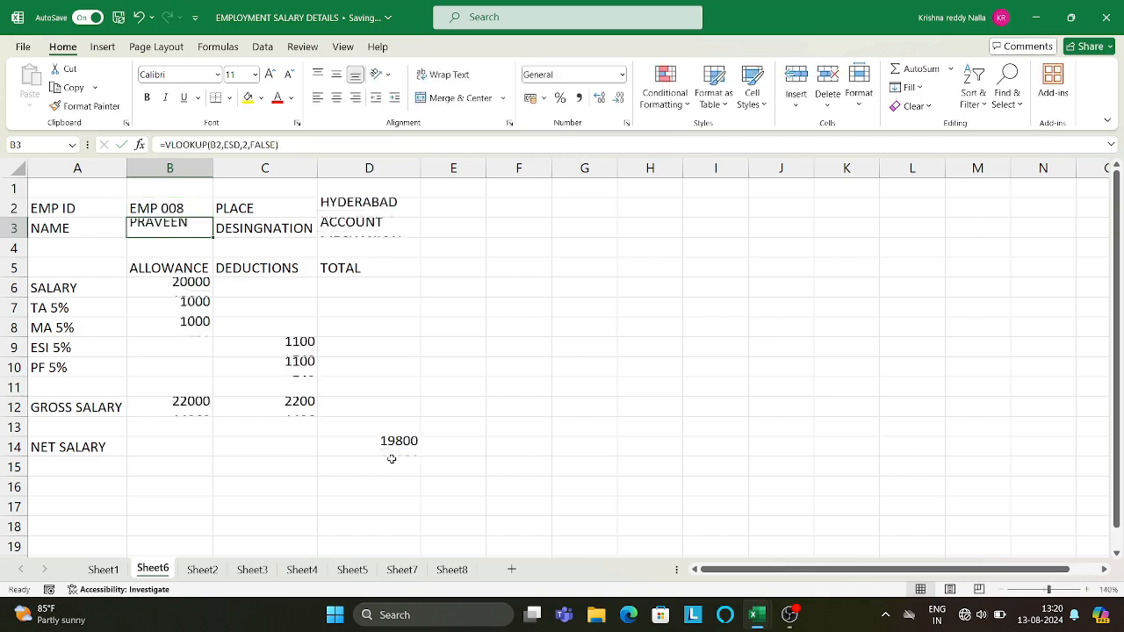
# Load the third employee's salary slip by entering that employee's ID in B2
pyautogui.press('Up')
pyautogui.write('EMP')
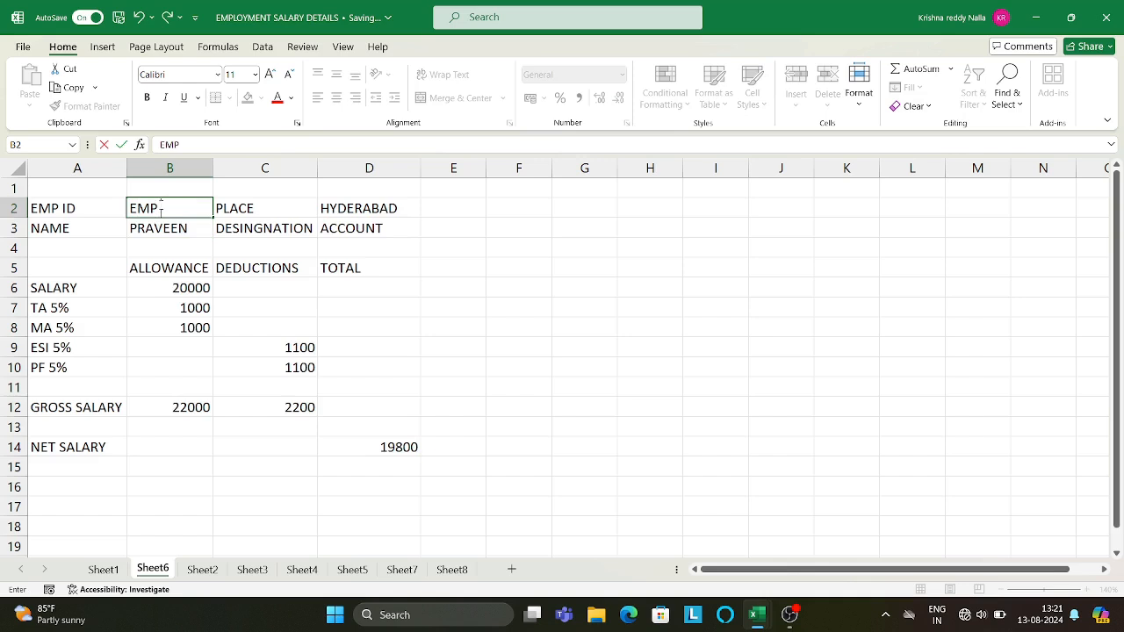
pyautogui.write(' 003')
pyautogui.press('Return')
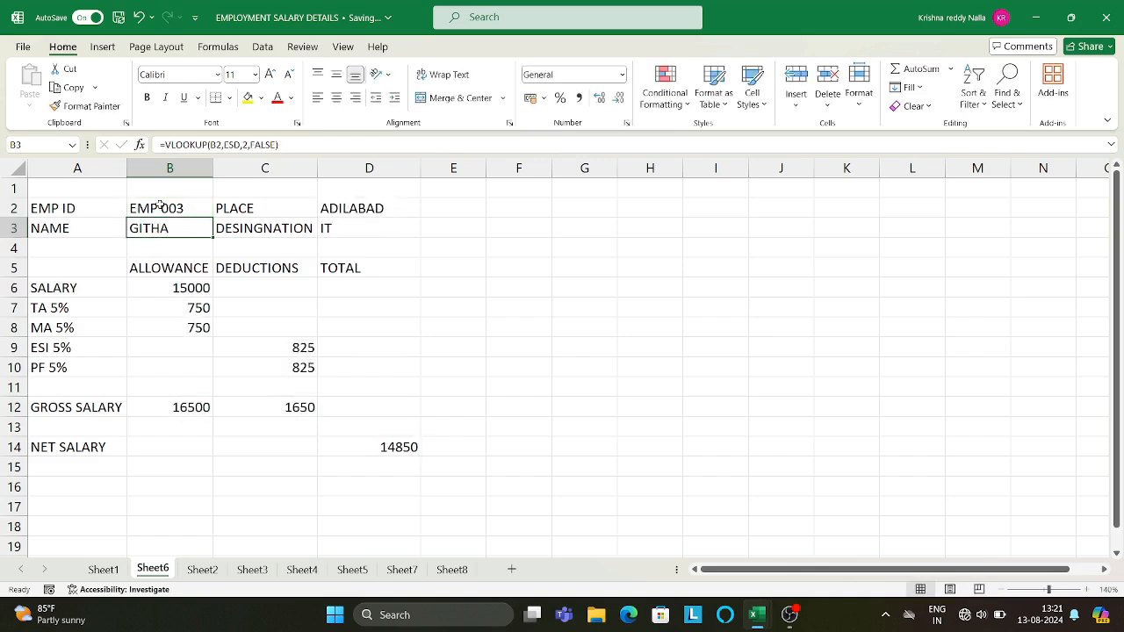
# Change the EMP ID in B2 to the second employee's ID to load that salary slip
pyautogui.press('Up')
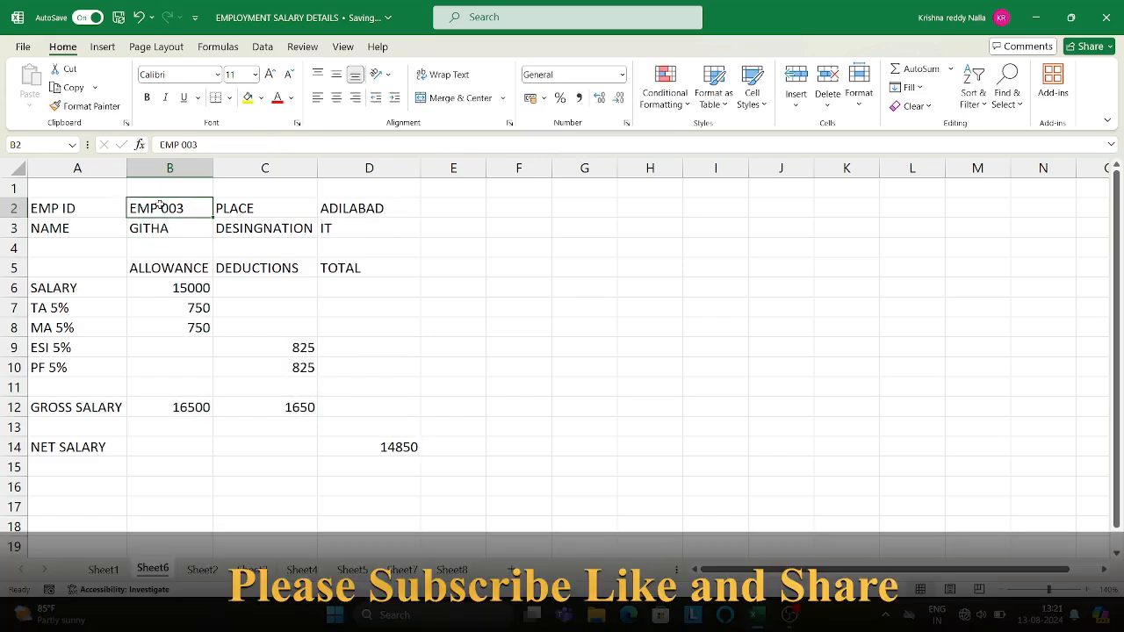
pyautogui.write('EMP 002')
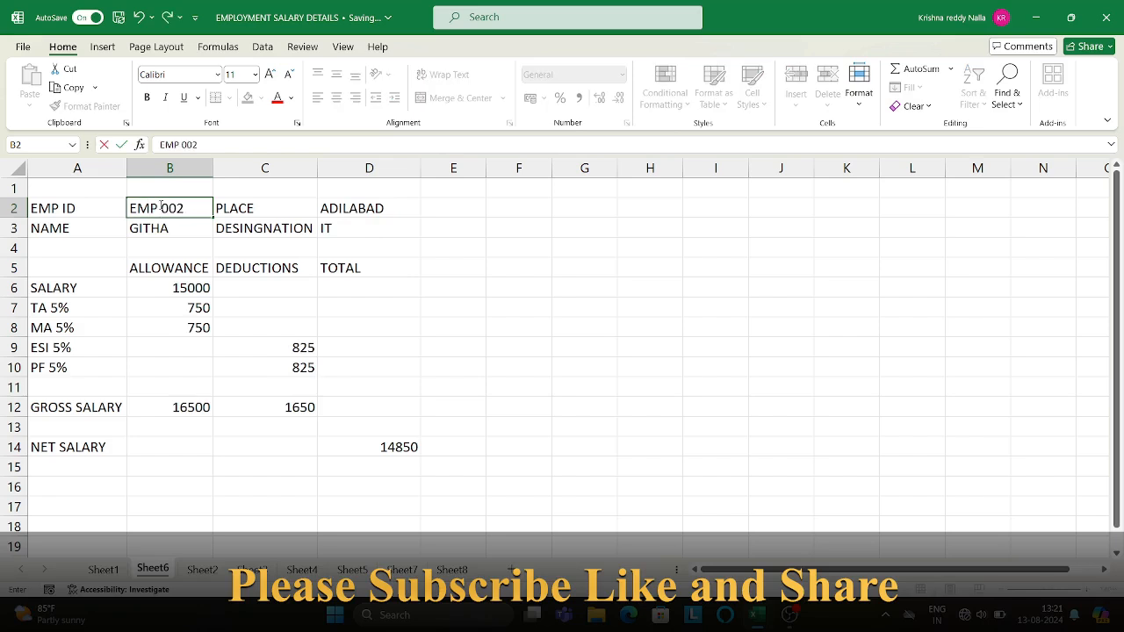
pyautogui.press('Return')
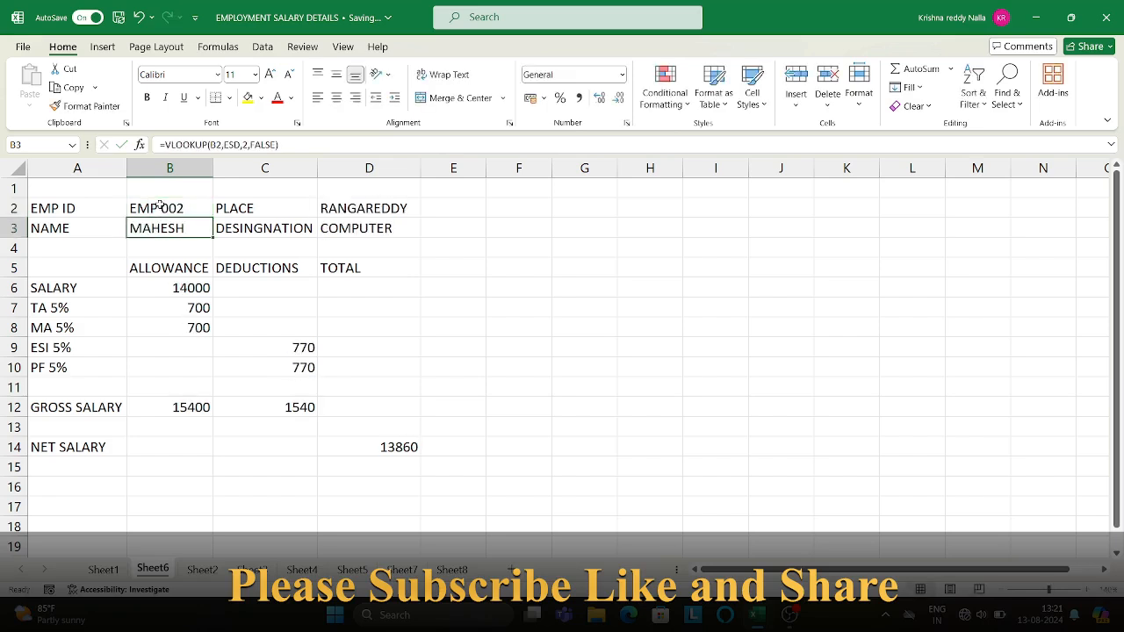